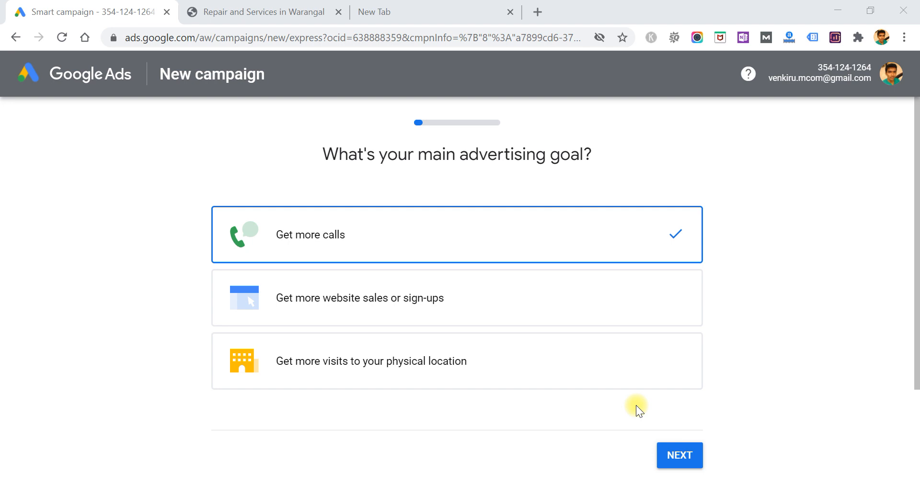
# - Switch to Expert Mode and create the account without a campaign, confirming India, India Time and Indian Rupee as business information
pyautogui.scroll(-2, 637, 406)
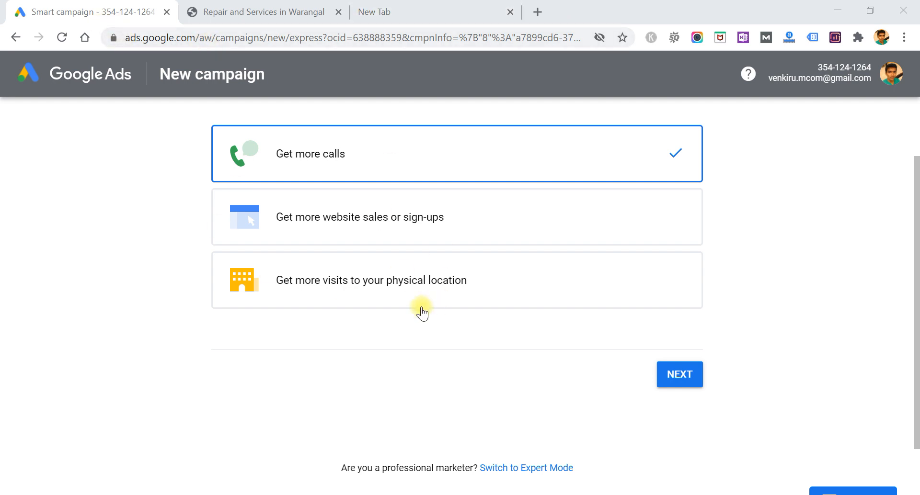
pyautogui.click(536, 469)
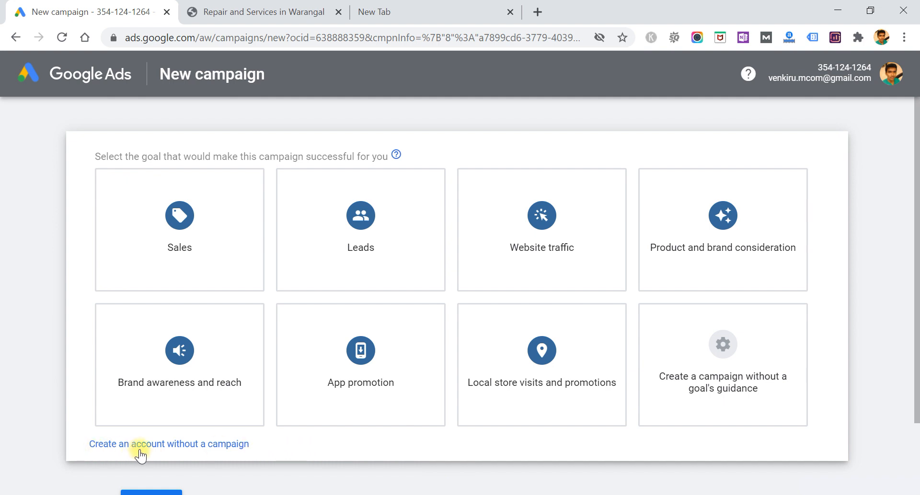
pyautogui.click(167, 445)
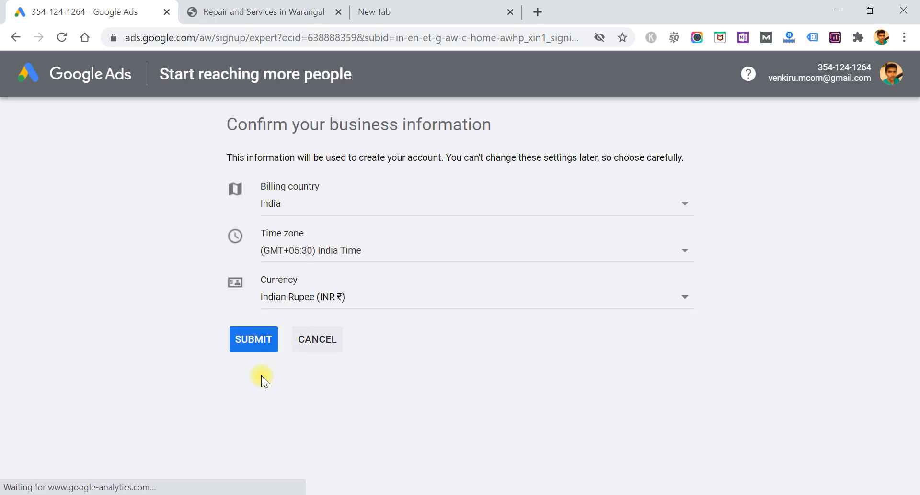
pyautogui.click(262, 341)
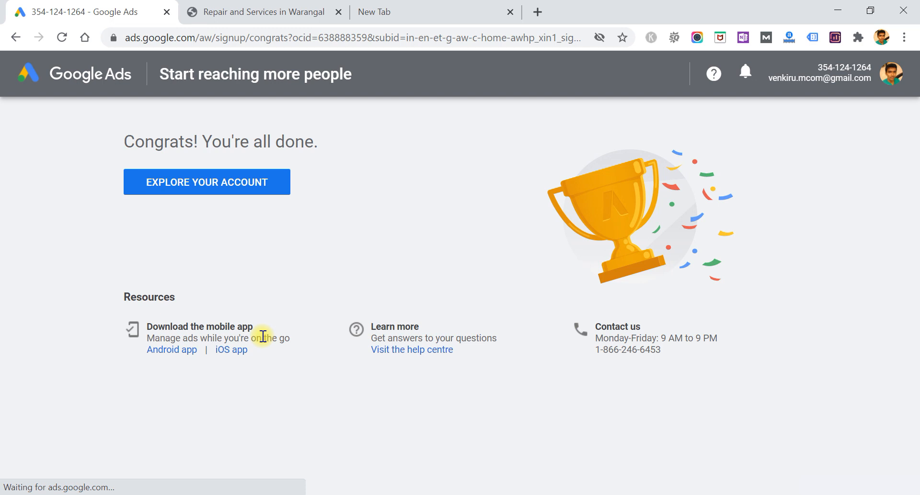
# - Open the new account and start a campaign with the Sales goal and the Search campaign type
pyautogui.click(183, 183)
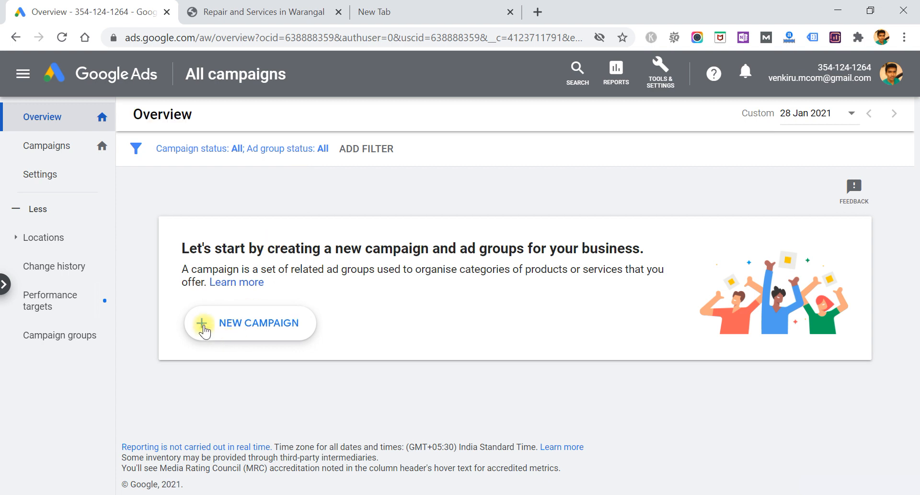
pyautogui.click(259, 337)
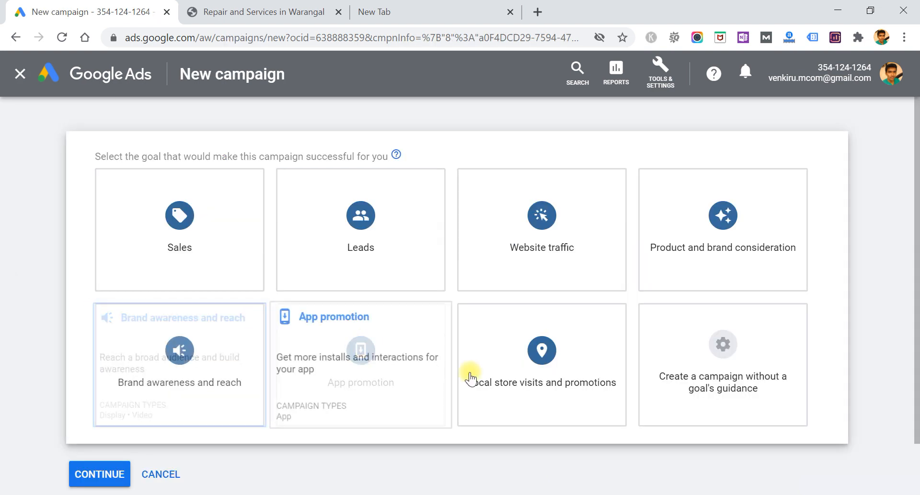
pyautogui.click(143, 225)
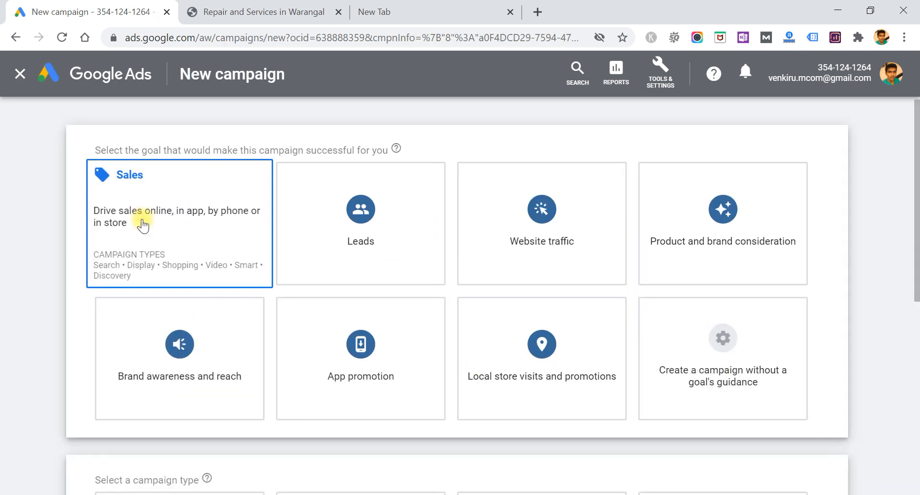
pyautogui.click(177, 210)
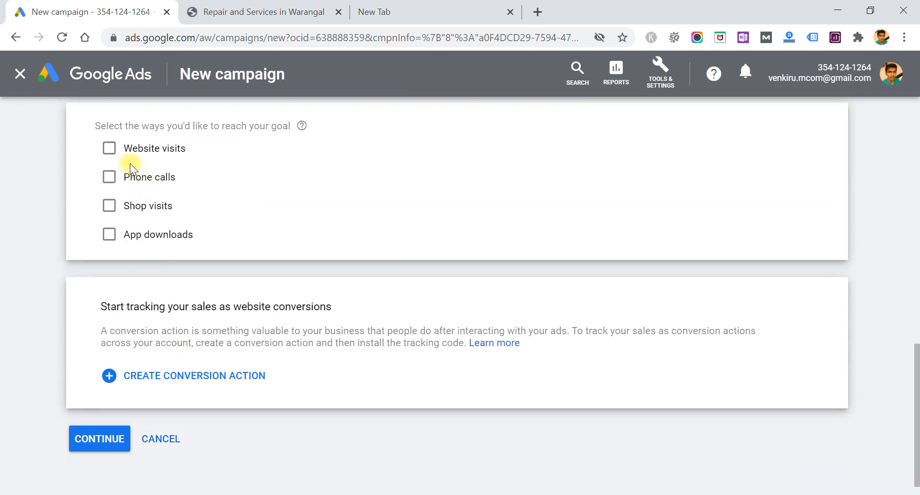
# - Choose Website visits and Phone calls as ways to reach the goal and continue to the campaign settings
pyautogui.click(109, 149)
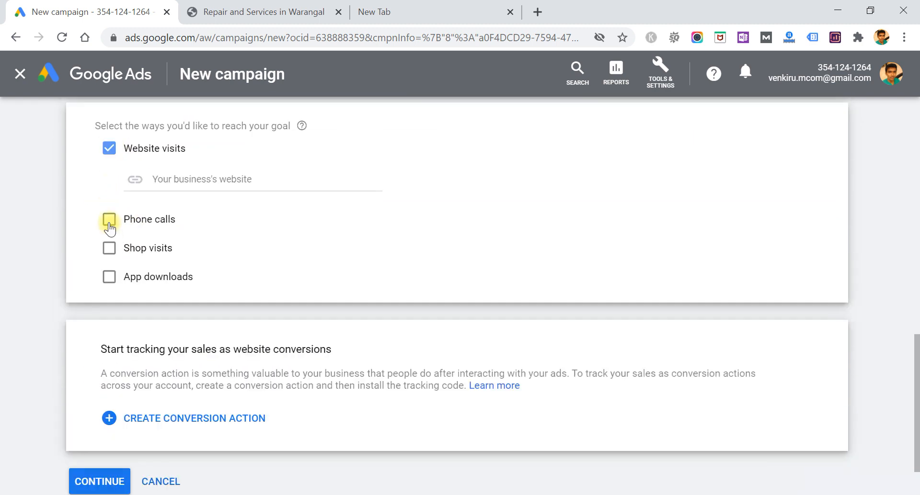
pyautogui.click(110, 218)
pyautogui.scroll(2, 166, 175)
pyautogui.scroll(-3, 166, 174)
pyautogui.click(101, 417)
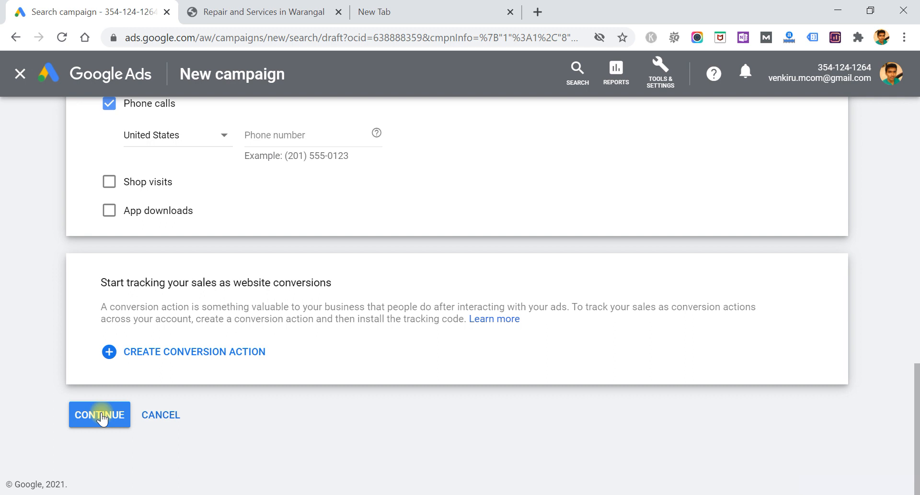
pyautogui.click(101, 420)
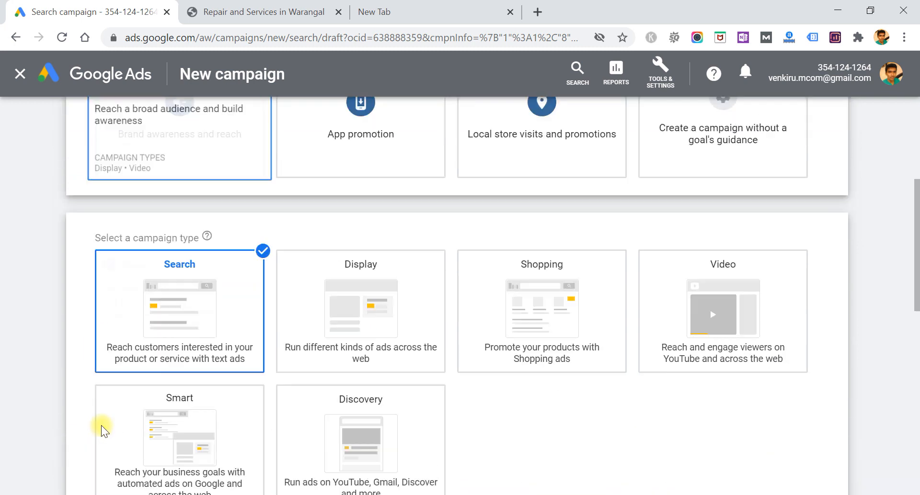
pyautogui.scroll(-10, 101, 430)
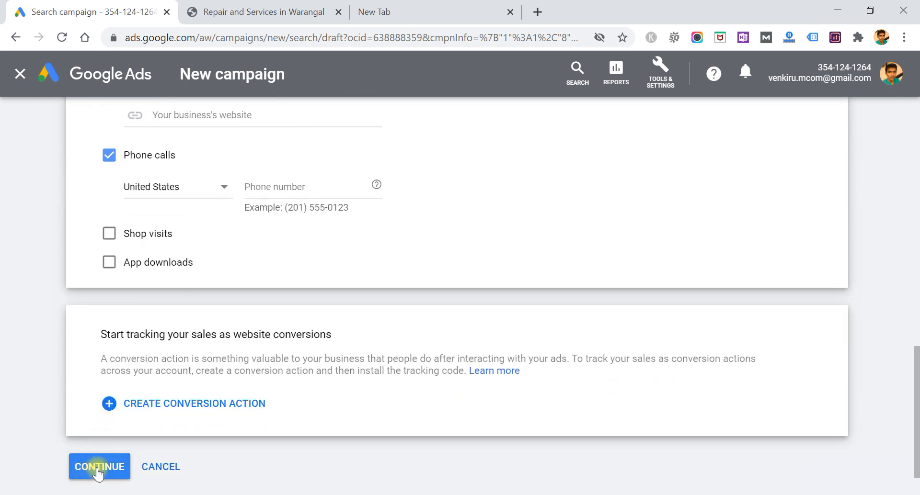
pyautogui.click(98, 469)
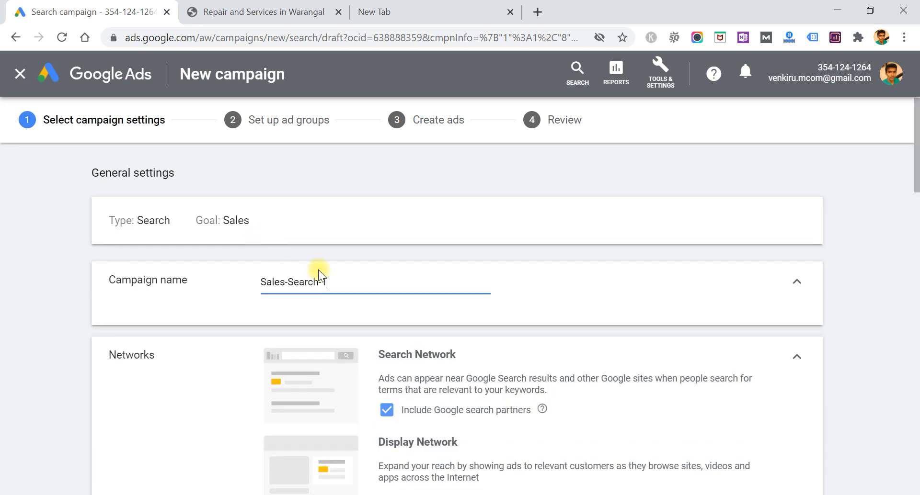
# - Rename the campaign as "New Campaign" in the general settings
pyautogui.moveTo(328, 283); pyautogui.dragTo(235, 268)
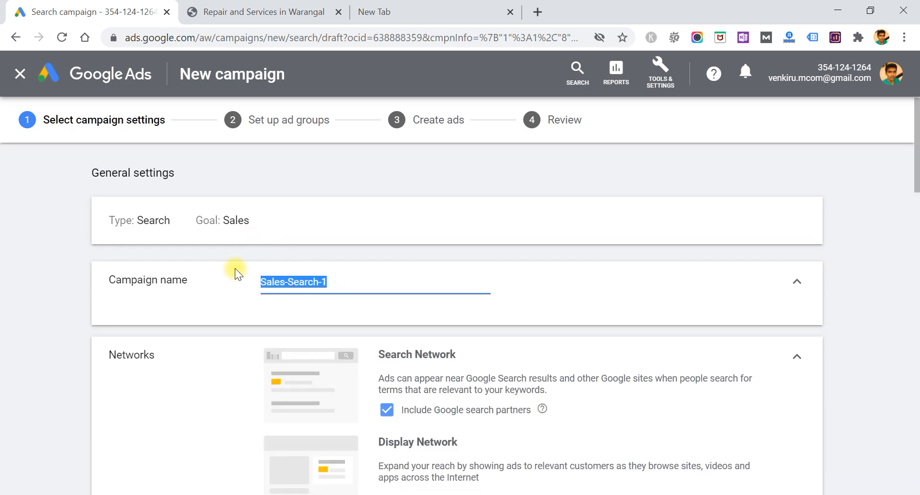
pyautogui.write('New Cma')
pyautogui.press('BackSpace')
pyautogui.press('BackSpace')
pyautogui.write('ampaign')
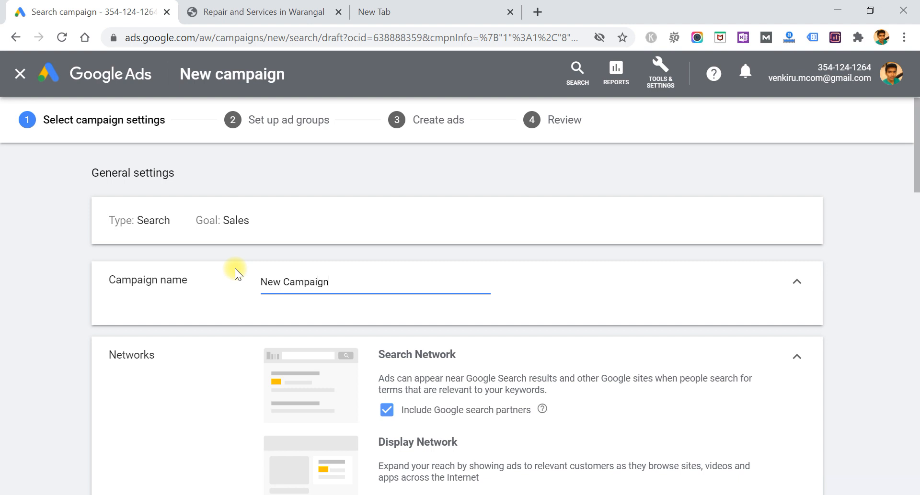
# - Exclude Google search partners and the Google Display Network from the campaign's networks
pyautogui.click(387, 410)
pyautogui.scroll(-3, 390, 411)
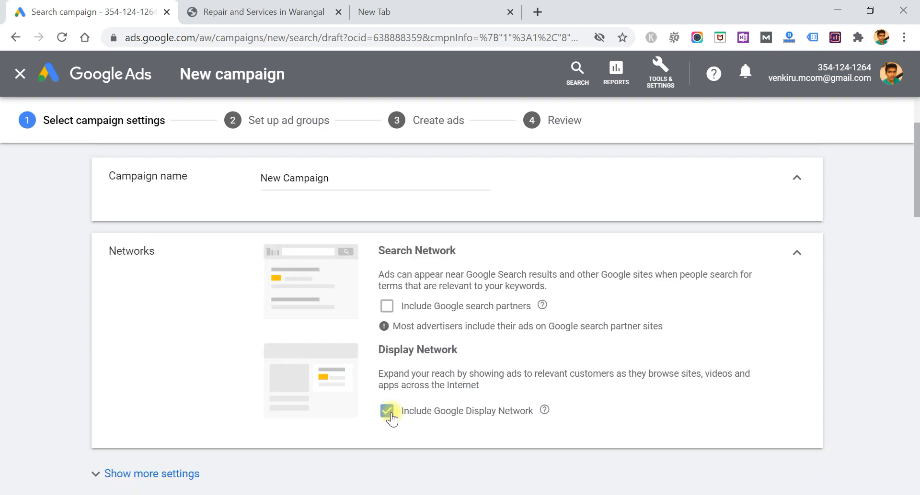
pyautogui.click(386, 395)
pyautogui.scroll(-2, 390, 401)
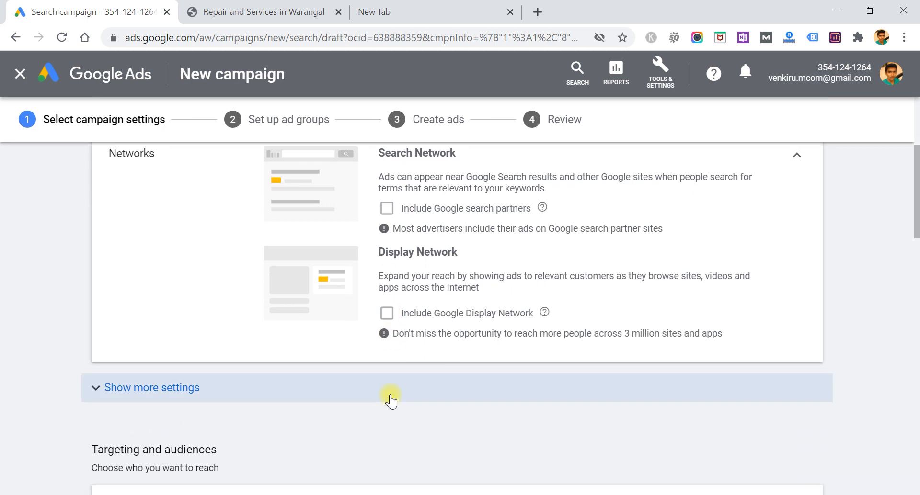
# - Target another location through advanced search, adding the city of Bengaluru, Karnataka, India
pyautogui.scroll(-5, 393, 333)
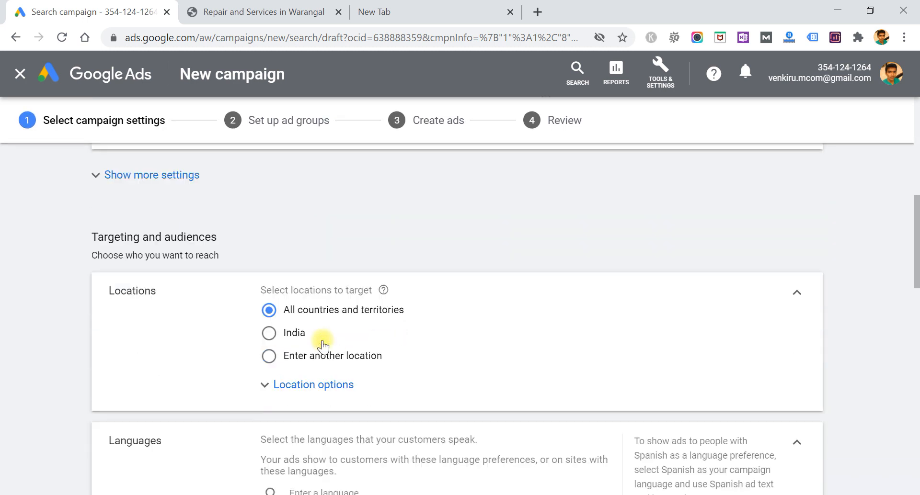
pyautogui.click(269, 300)
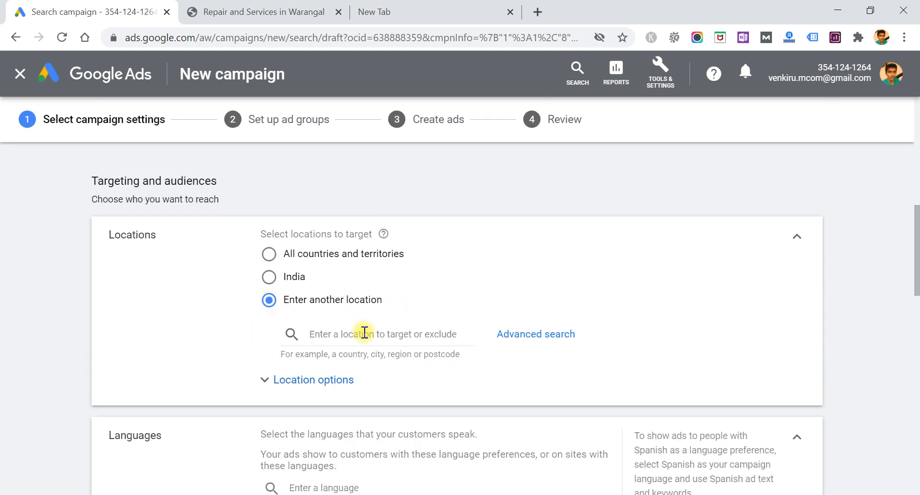
pyautogui.click(534, 345)
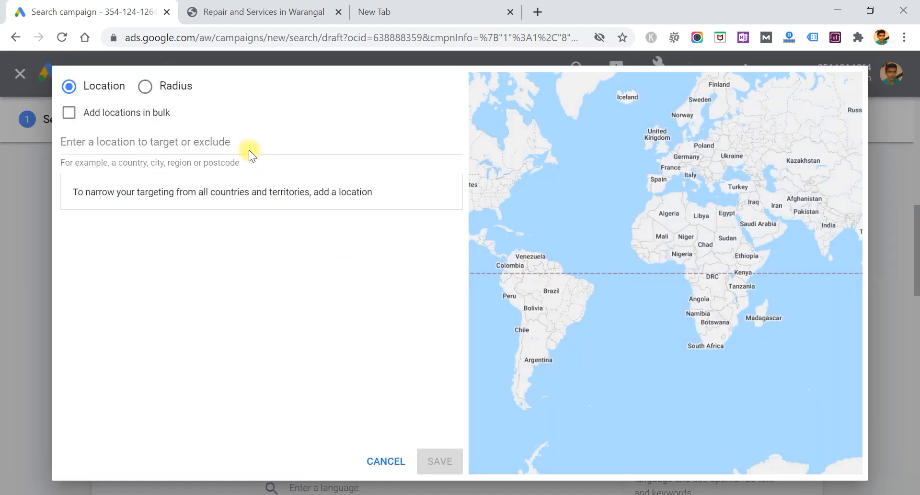
pyautogui.click(249, 151)
pyautogui.write('Bangalore')
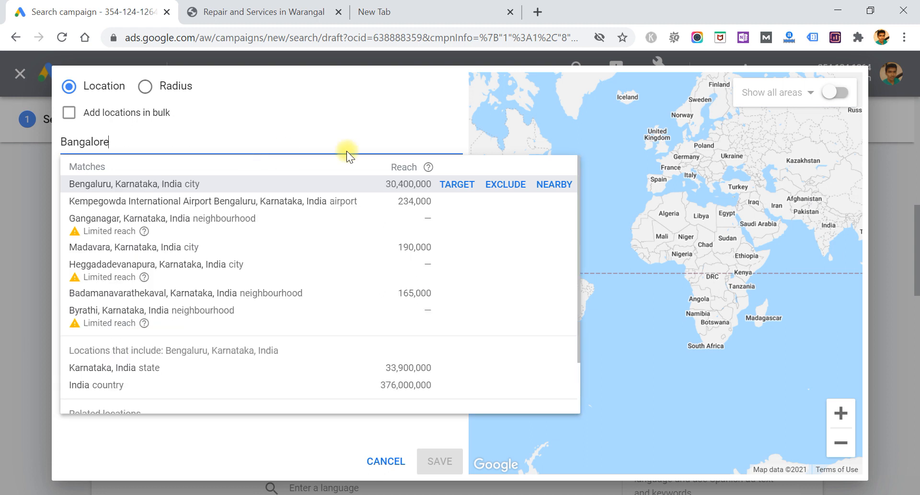
pyautogui.click(458, 184)
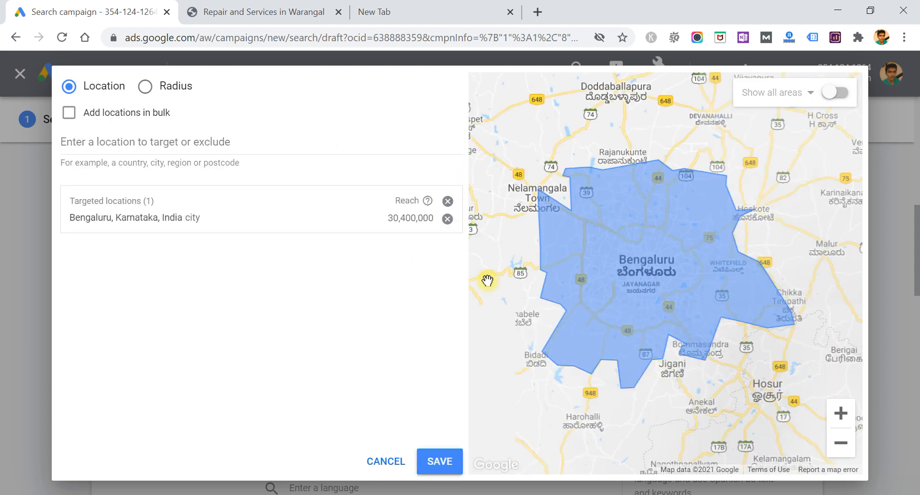
# - Add the cities of Gulbarga and Mysuru in Karnataka as targeted locations and save the location selection
pyautogui.click(203, 139)
pyautogui.write('Gulba')
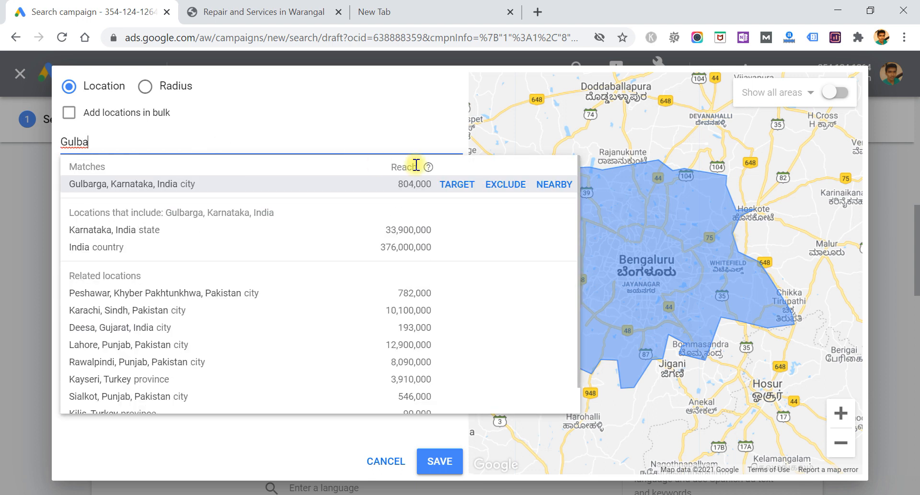
pyautogui.click(452, 184)
pyautogui.click(196, 146)
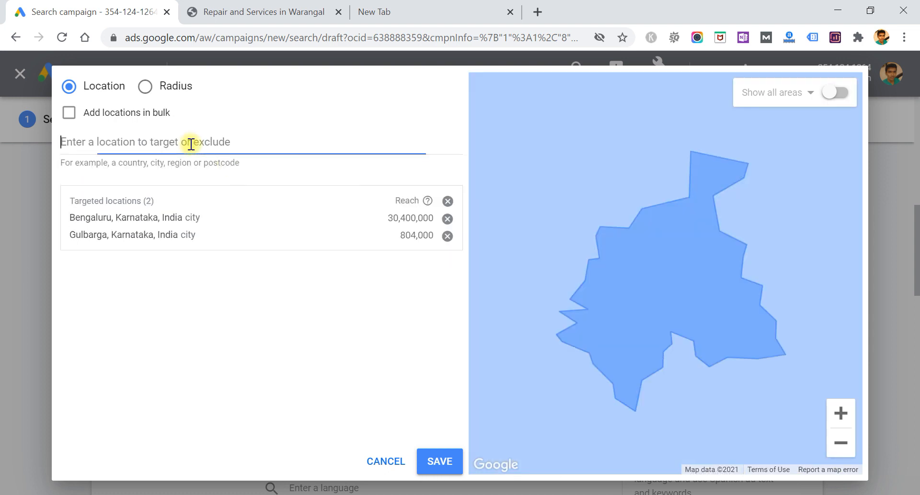
pyautogui.write('Mysore')
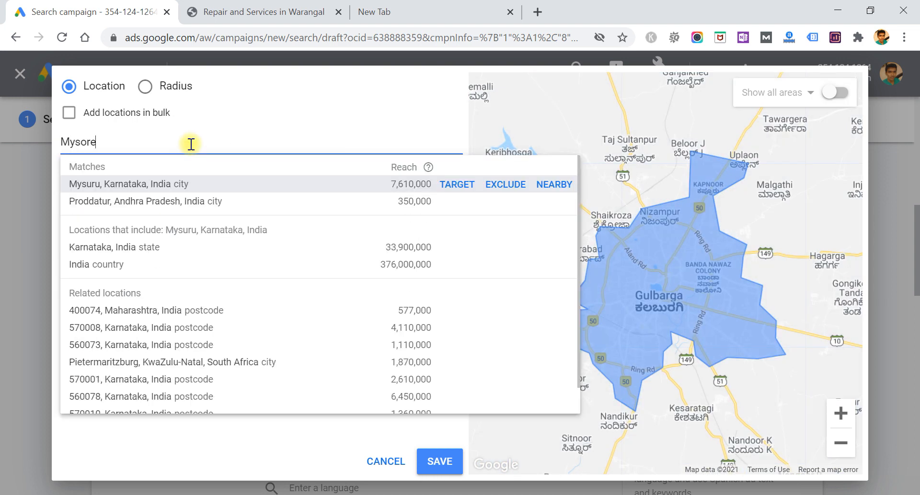
pyautogui.click(457, 185)
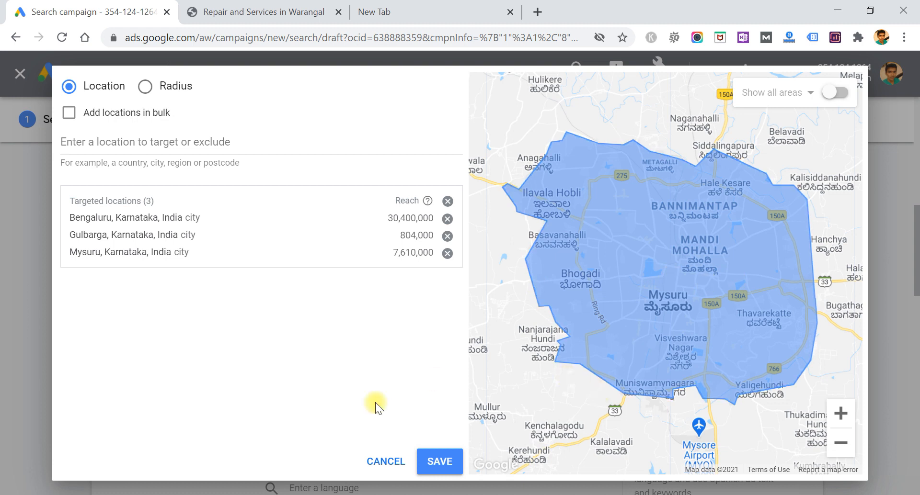
pyautogui.click(452, 458)
# - Remove English from the campaign's languages so that all languages are targeted
pyautogui.scroll(-6, 452, 456)
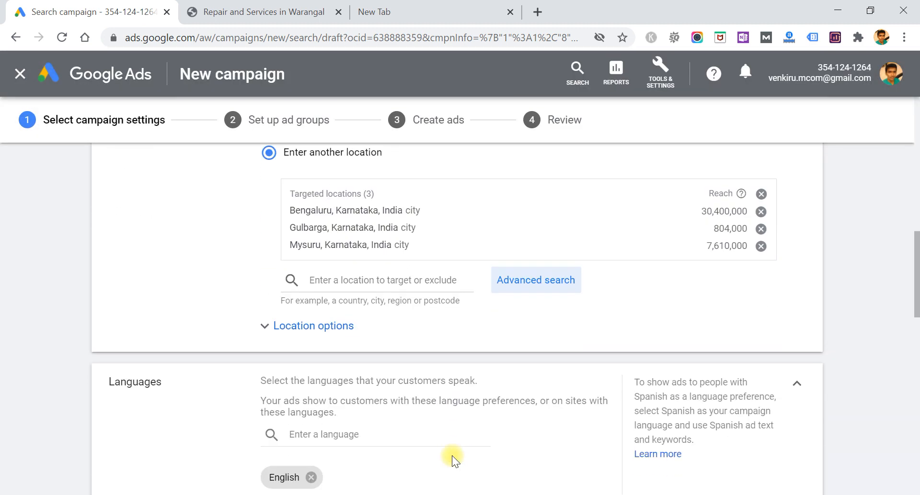
pyautogui.click(311, 354)
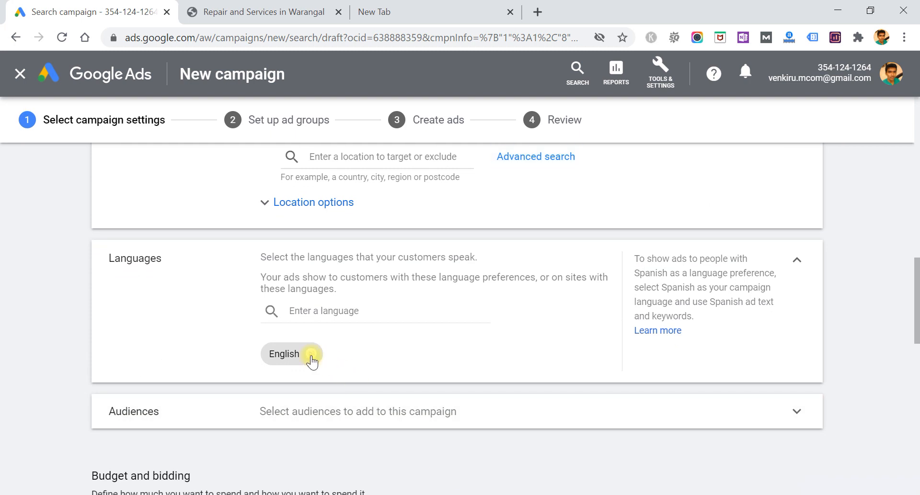
pyautogui.scroll(-2, 312, 355)
# - Set the campaign's average daily budget to ₹2000
pyautogui.scroll(-4, 289, 289)
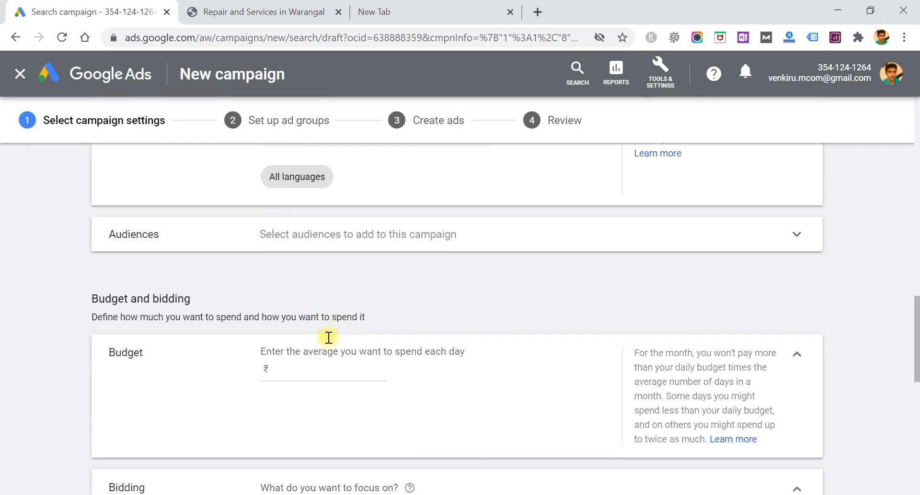
pyautogui.click(292, 290)
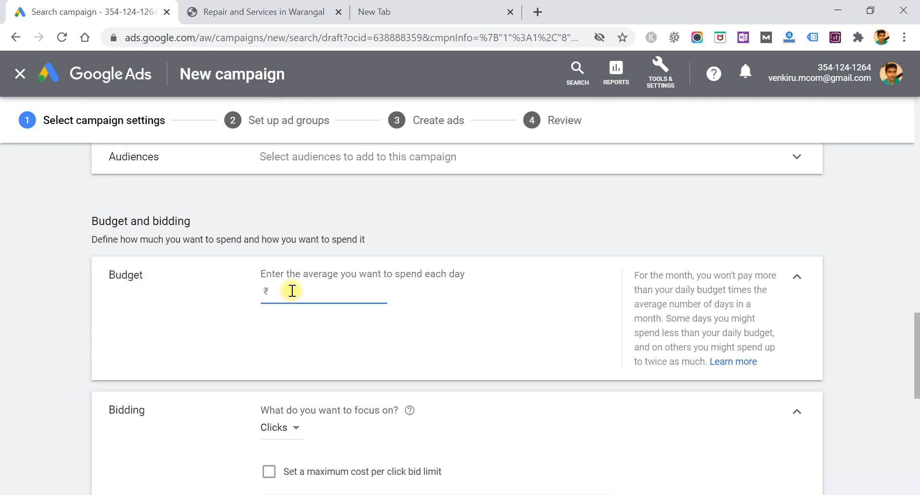
pyautogui.write('2000')
# - Look at the direct bid strategy selection in the bidding settings and return to the previous bidding options
pyautogui.scroll(-4, 320, 328)
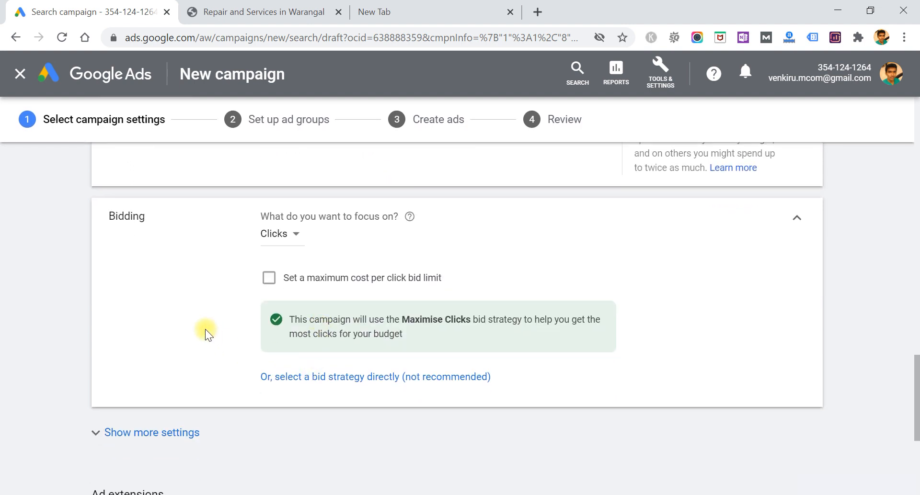
pyautogui.doubleClick(126, 218)
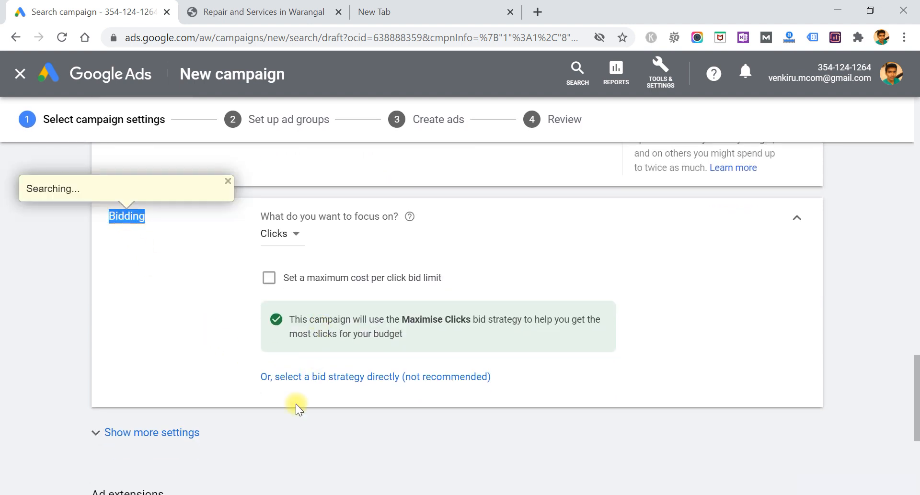
pyautogui.click(106, 393)
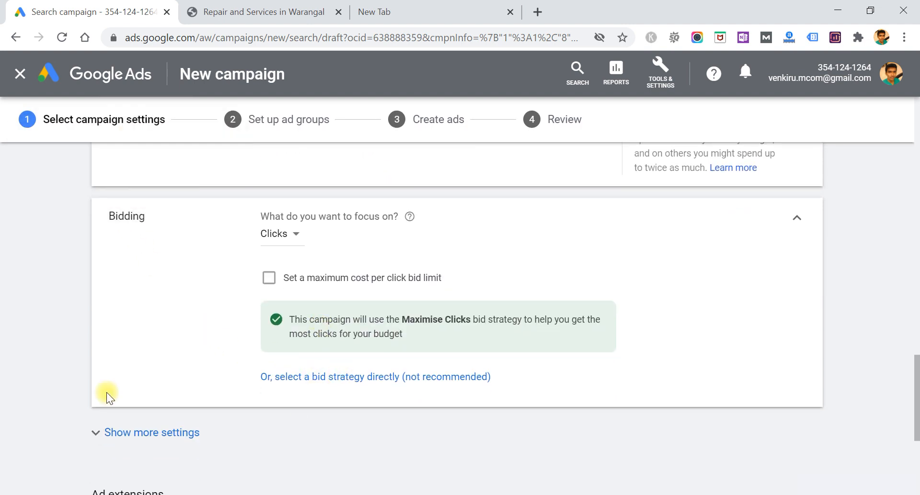
pyautogui.click(299, 378)
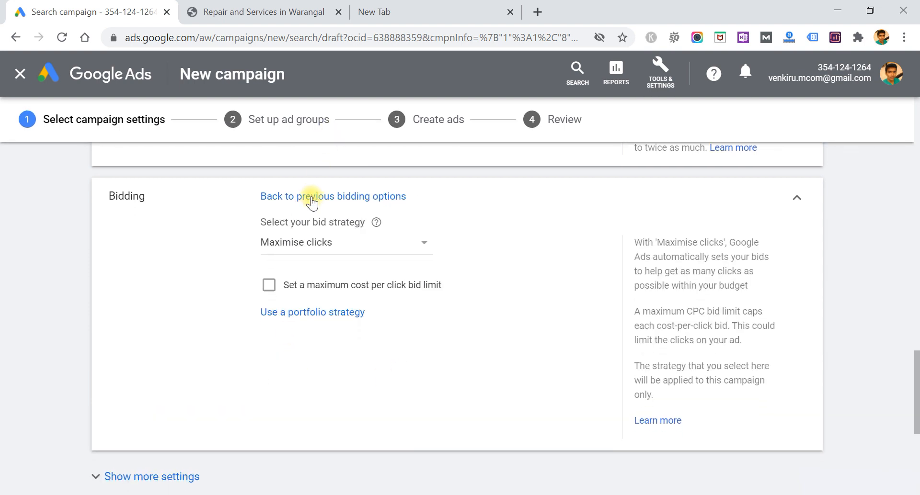
pyautogui.click(312, 197)
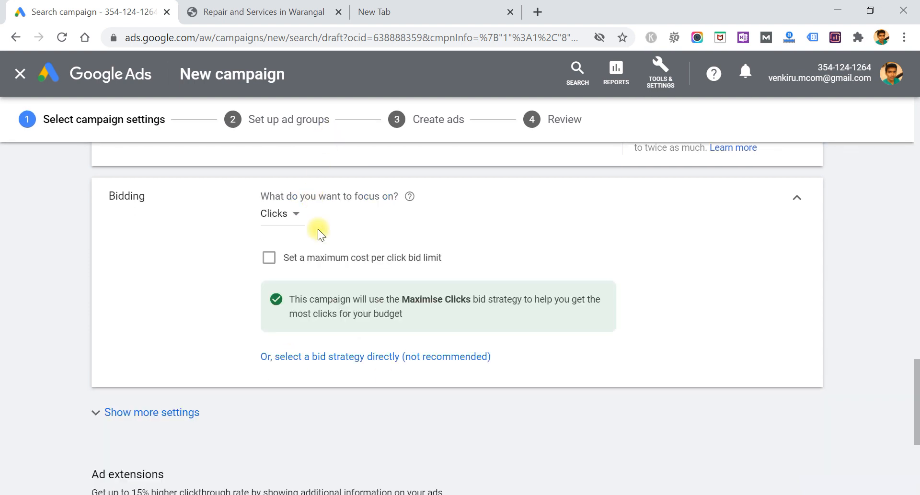
# - Choose the Maximise clicks bid strategy directly and set its maximum CPC bid limit to ₹45
pyautogui.click(356, 358)
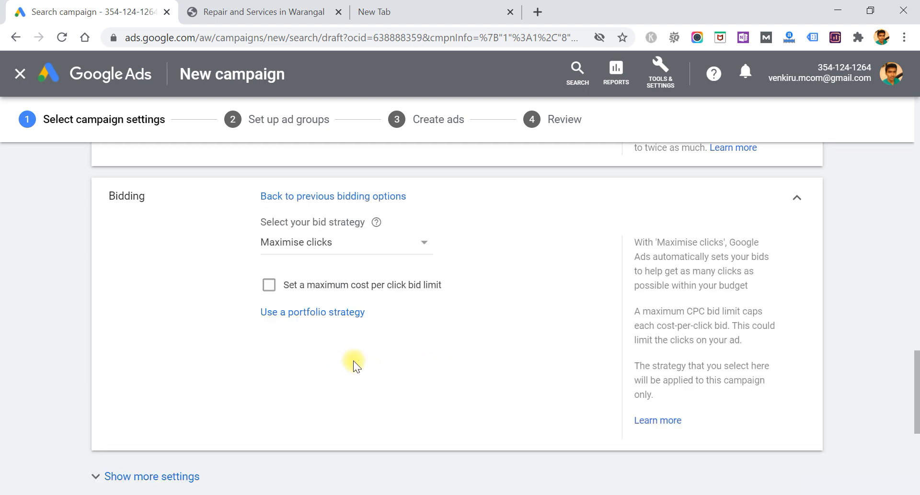
pyautogui.click(299, 247)
pyautogui.click(314, 326)
pyautogui.click(267, 286)
pyautogui.click(312, 335)
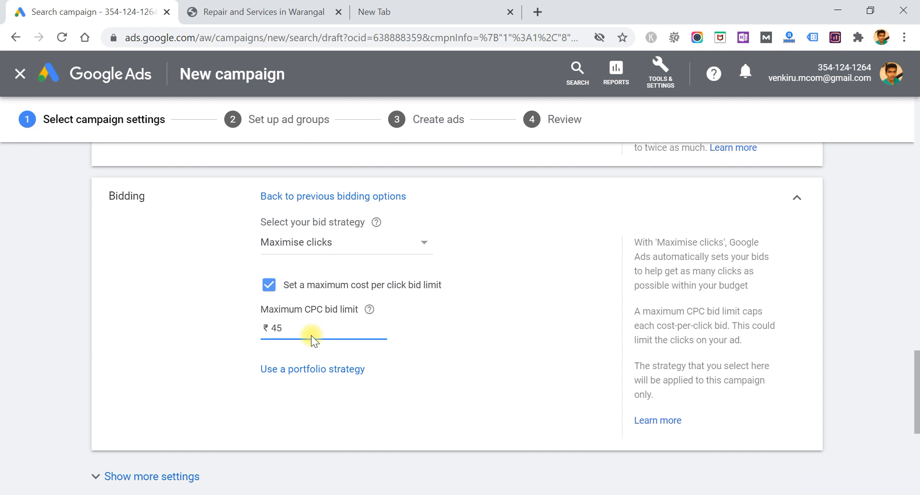
pyautogui.scroll(-1, 311, 335)
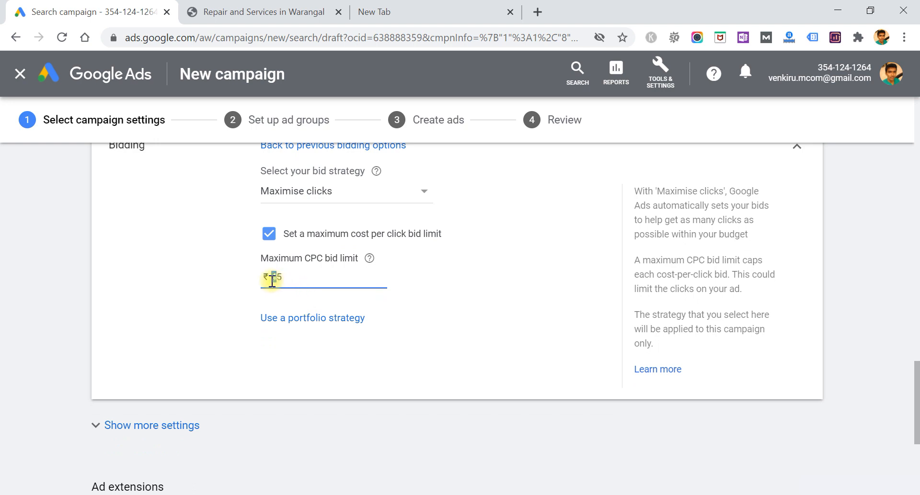
pyautogui.moveTo(288, 280); pyautogui.dragTo(267, 276)
# - Leave the ad extensions empty, save the campaign settings and continue to the ad group setup
pyautogui.scroll(-2, 267, 276)
pyautogui.scroll(-3, 267, 277)
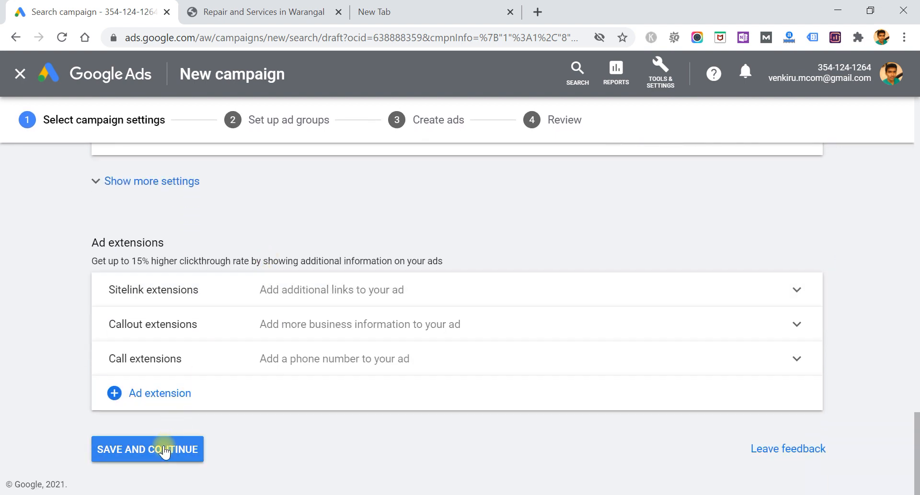
pyautogui.click(163, 450)
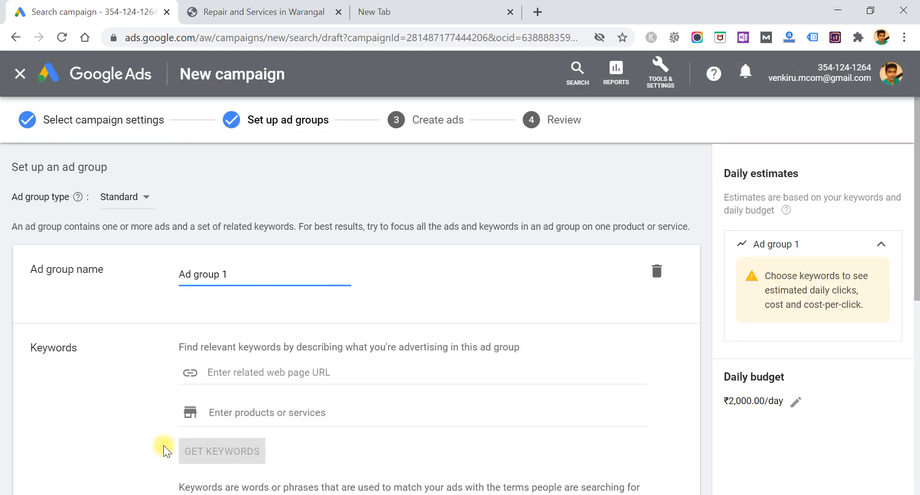
# - Name the ad group WM
pyautogui.hotkey('ctrl', 'a')
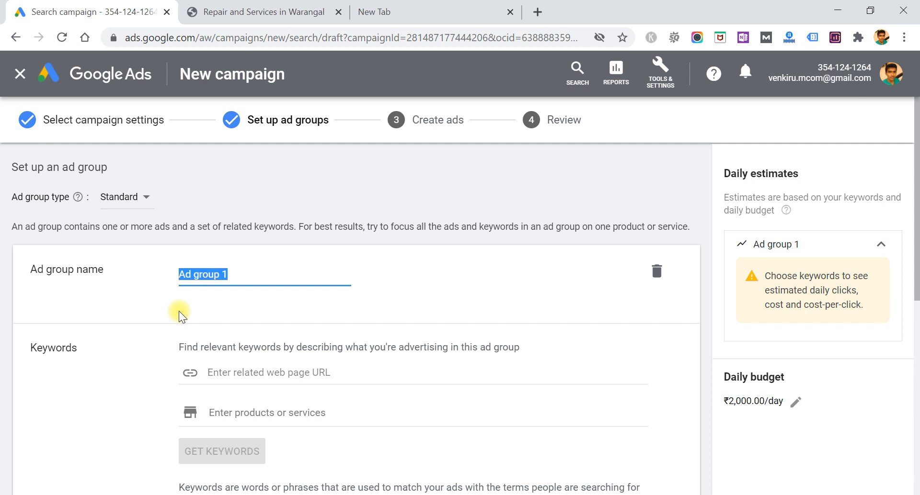
pyautogui.write('EW')
pyautogui.hotkey('ctrl', 'a')
pyautogui.write('WM')
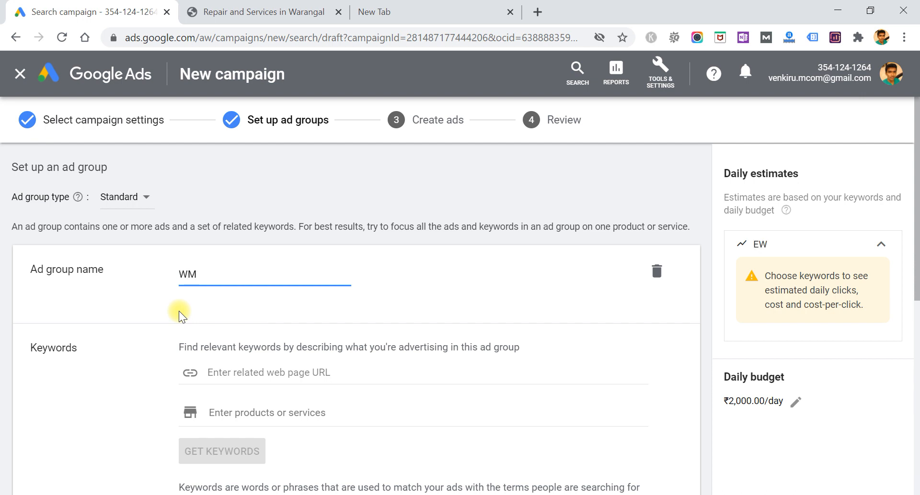
# - Enter "Washing Machine Repairs" and "Washing Machine Services" as the ad group's first two keywords, one per line
pyautogui.scroll(-1, 179, 311)
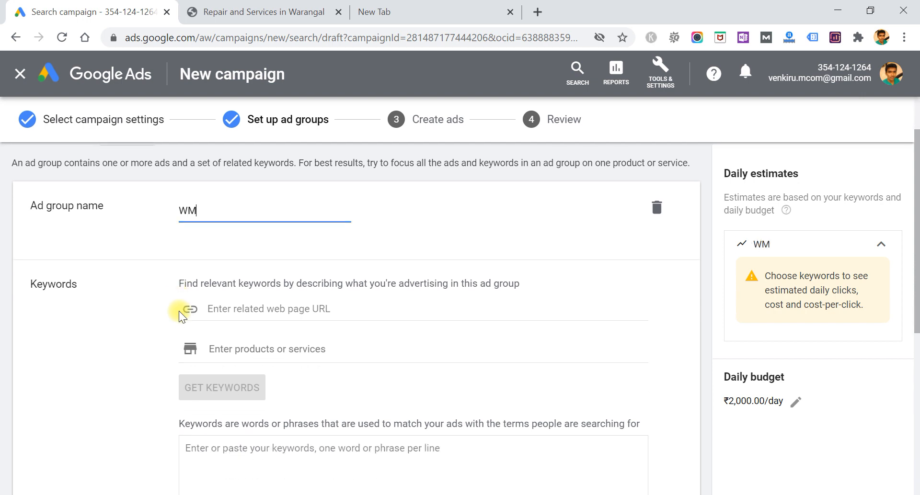
pyautogui.click(311, 443)
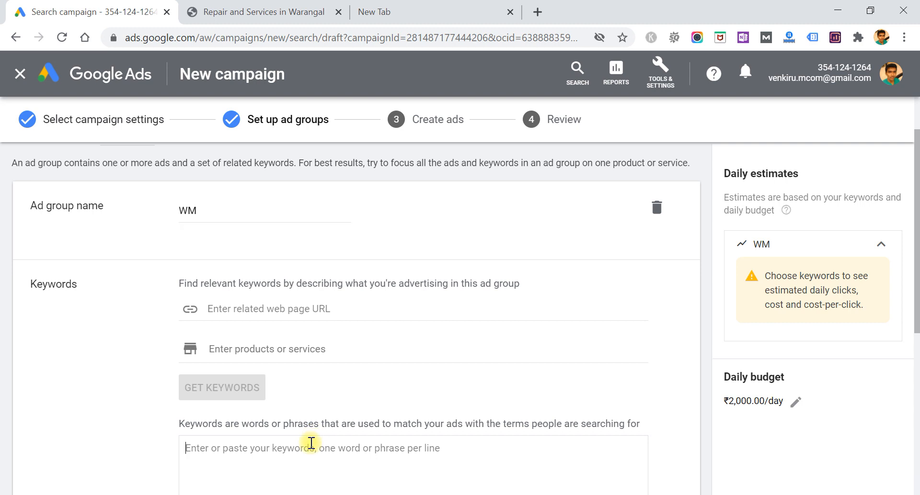
pyautogui.write('Was')
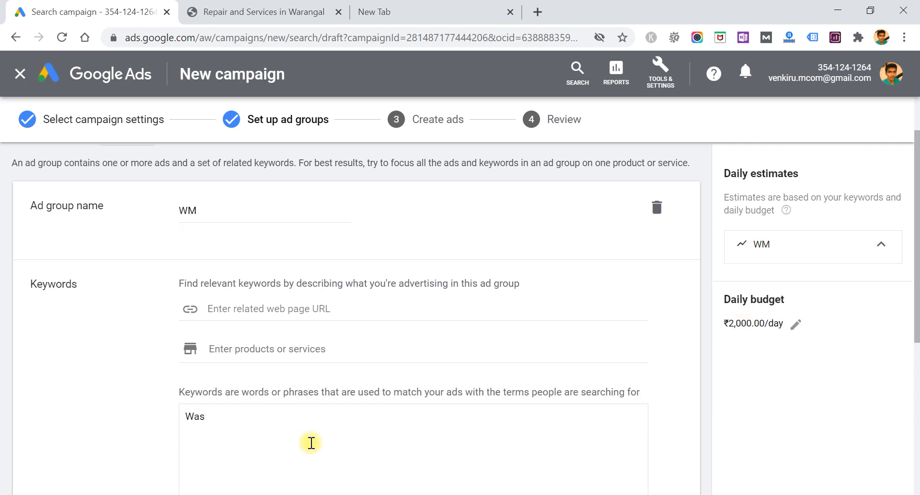
pyautogui.write('ging Machine Repair')
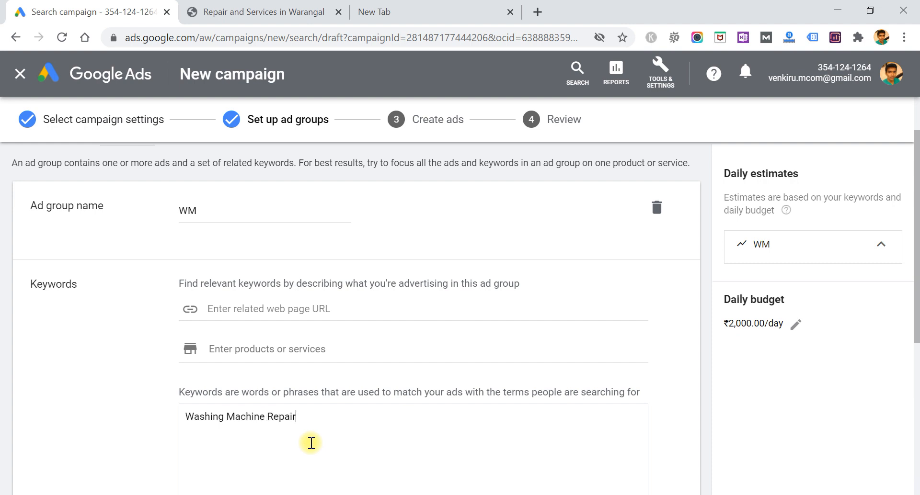
pyautogui.write('s')
pyautogui.hotkey('ctrl', 'a')
pyautogui.hotkey('ctrl', 'c')
pyautogui.press('Right')
pyautogui.press('Return')
pyautogui.hotkey('ctrl', 'v')
pyautogui.doubleClick(295, 433)
pyautogui.write('S')
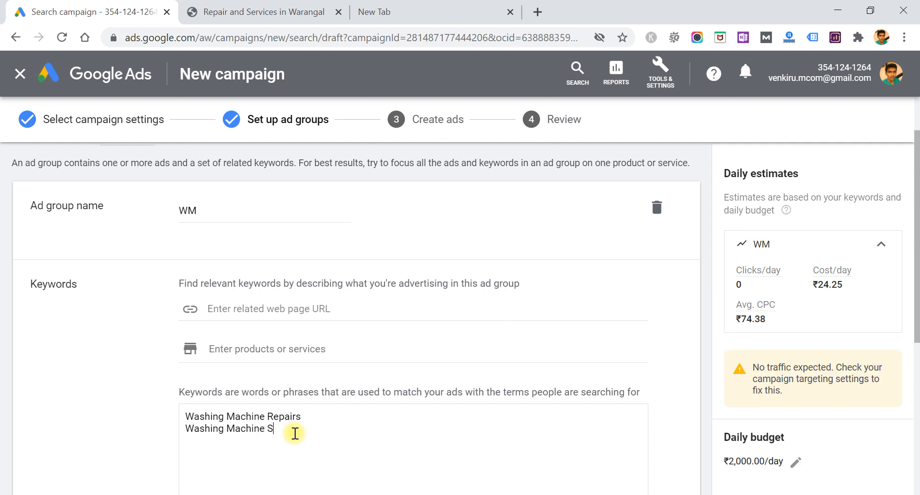
pyautogui.write('ervices')
# - Add the keywords "Washing Machine Technician" and "Washing Machine Mechanic" on separate lines
pyautogui.press('Return')
pyautogui.hotkey('ctrl', 'v')
pyautogui.doubleClick(291, 440)
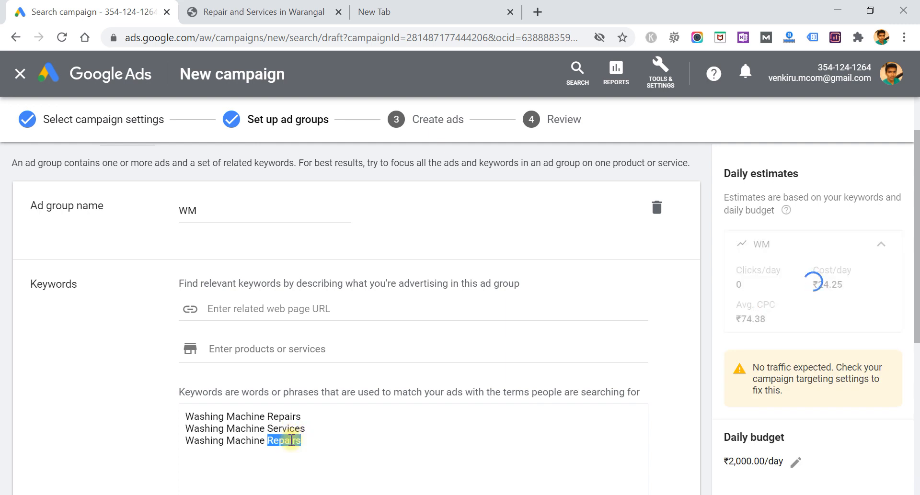
pyautogui.write('Technicia')
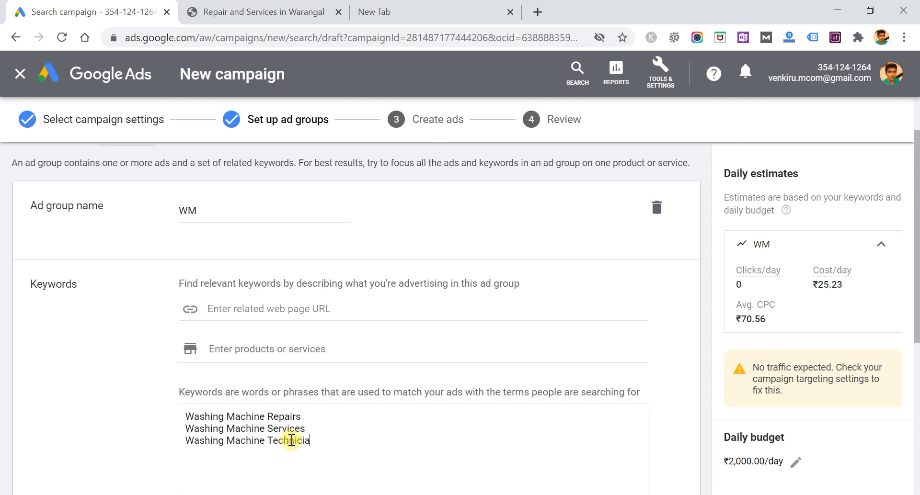
pyautogui.write('n')
pyautogui.press('Return')
pyautogui.hotkey('ctrl', 'v')
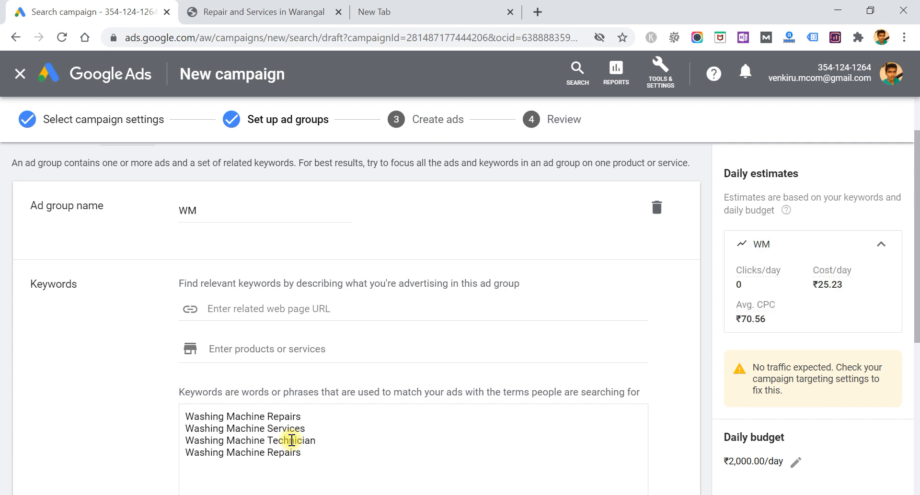
pyautogui.press('BackSpace')
pyautogui.press('BackSpace')
pyautogui.press('BackSpace')
pyautogui.press('BackSpace')
pyautogui.write('Mec')
pyautogui.press('BackSpace')
pyautogui.press('BackSpace')
pyautogui.write('chanic')
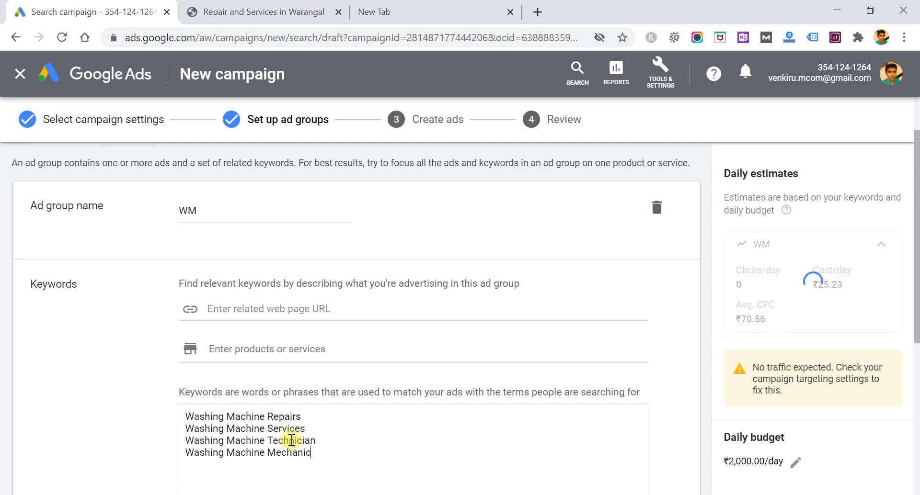
# - Add the keyword "local Washing Machine repairs Near me" to the WM ad group
pyautogui.scroll(-3, 291, 441)
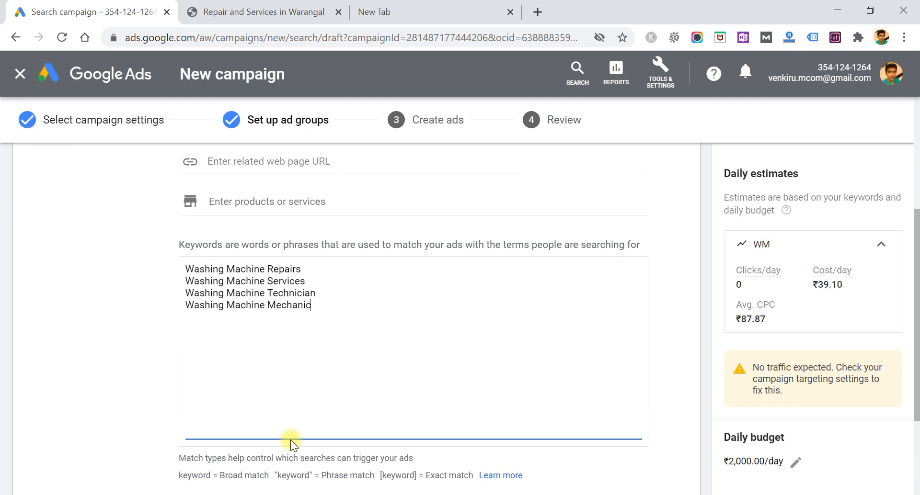
pyautogui.write('local Washing Machine Te')
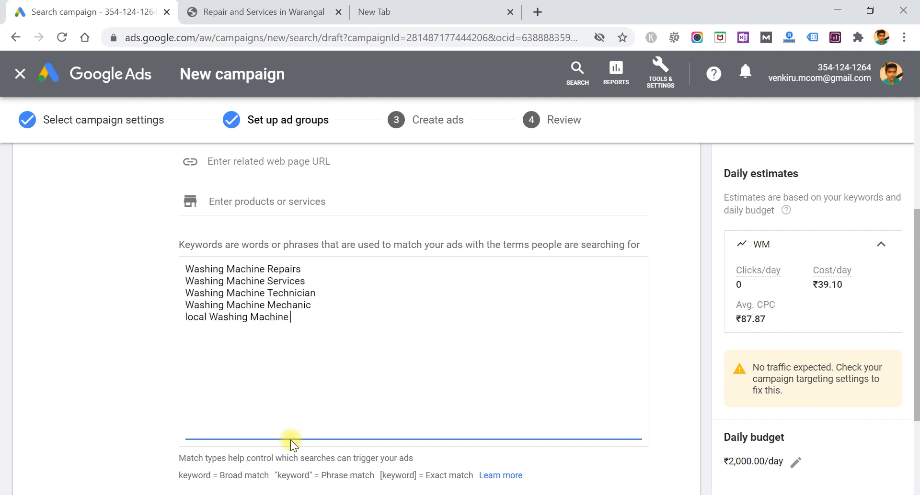
pyautogui.press('BackSpace')
pyautogui.press('BackSpace')
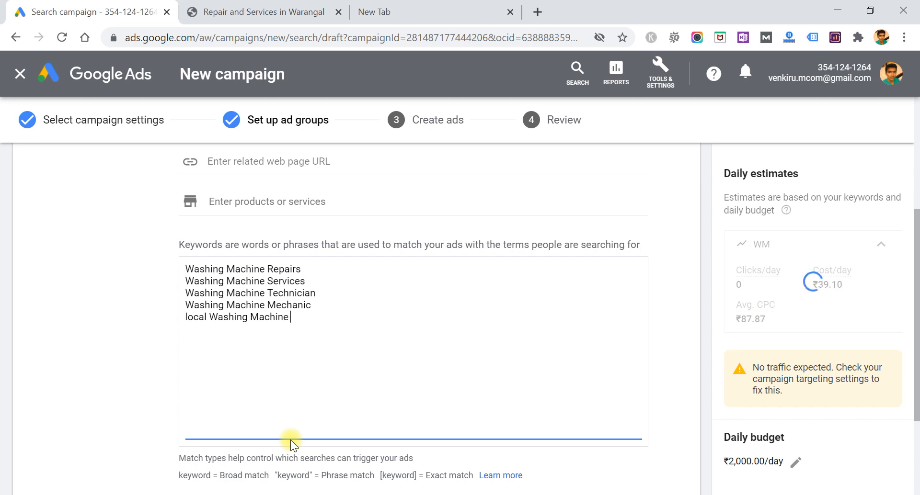
pyautogui.write('repairs N')
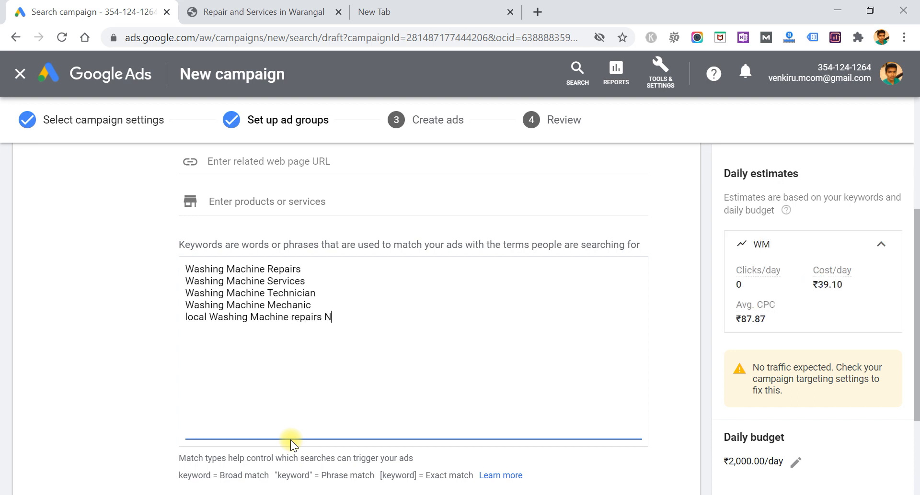
pyautogui.write('ear me')
pyautogui.press('Return')
# - Check the estimated average CPC for the keywords, then save the ad group and continue to ad creation
pyautogui.scroll(-3, 290, 440)
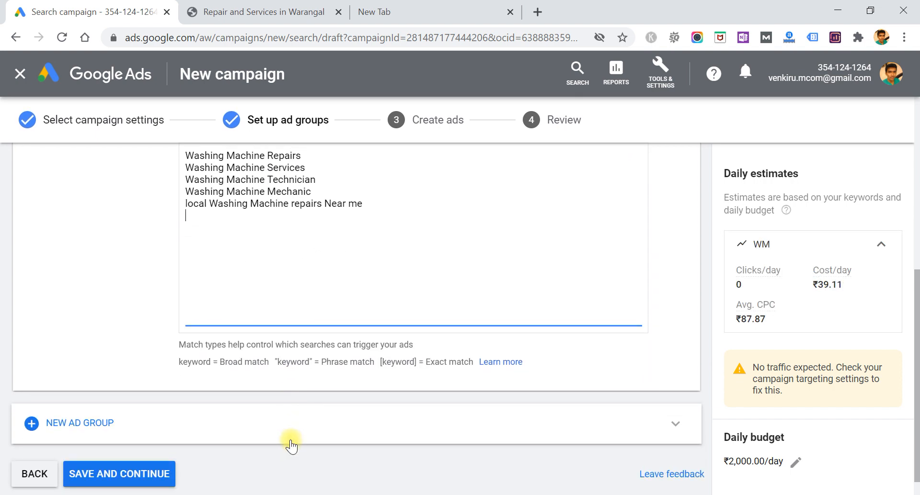
pyautogui.scroll(1, 273, 305)
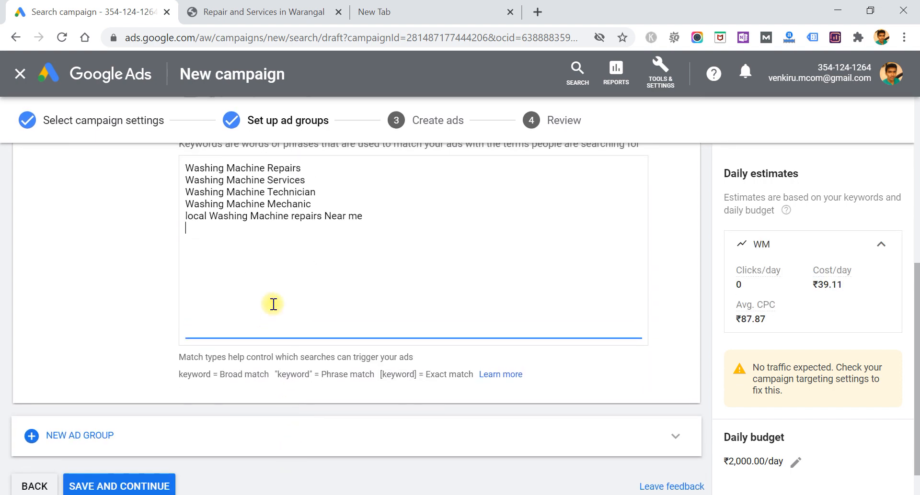
pyautogui.moveTo(766, 318); pyautogui.dragTo(738, 321)
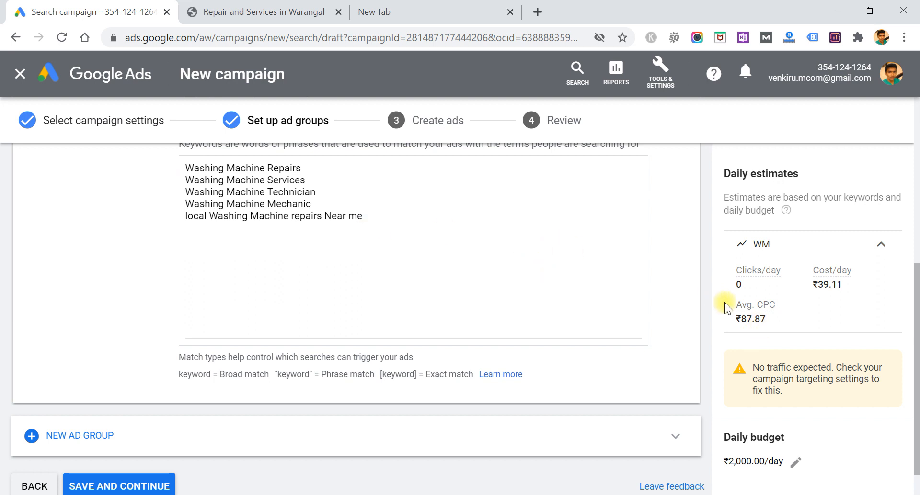
pyautogui.moveTo(738, 318); pyautogui.dragTo(766, 321)
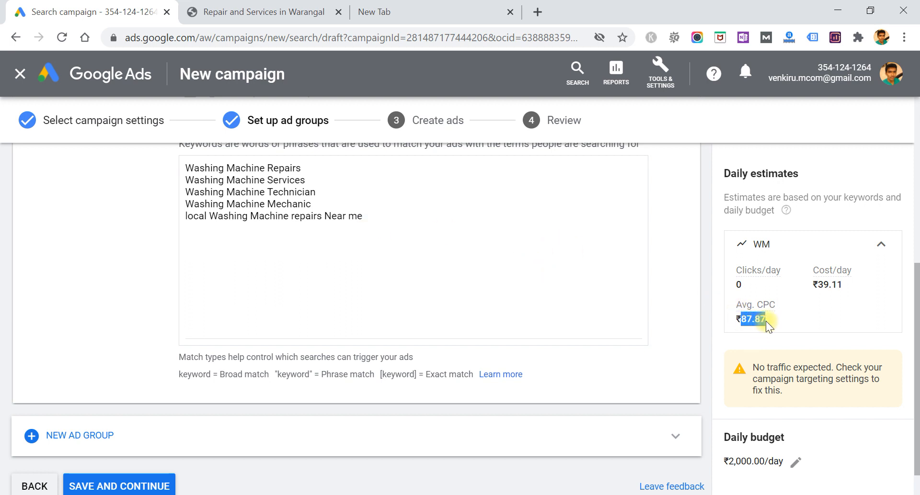
pyautogui.click(473, 232)
pyautogui.scroll(-1, 473, 233)
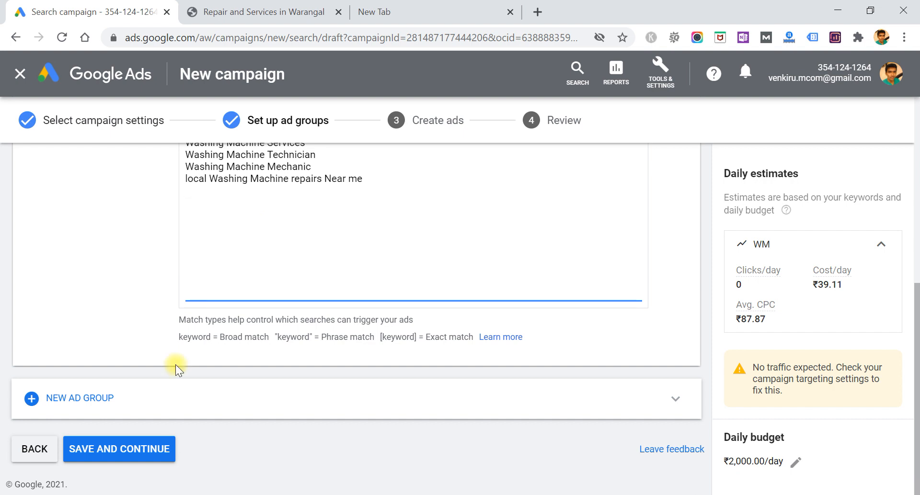
pyautogui.click(91, 448)
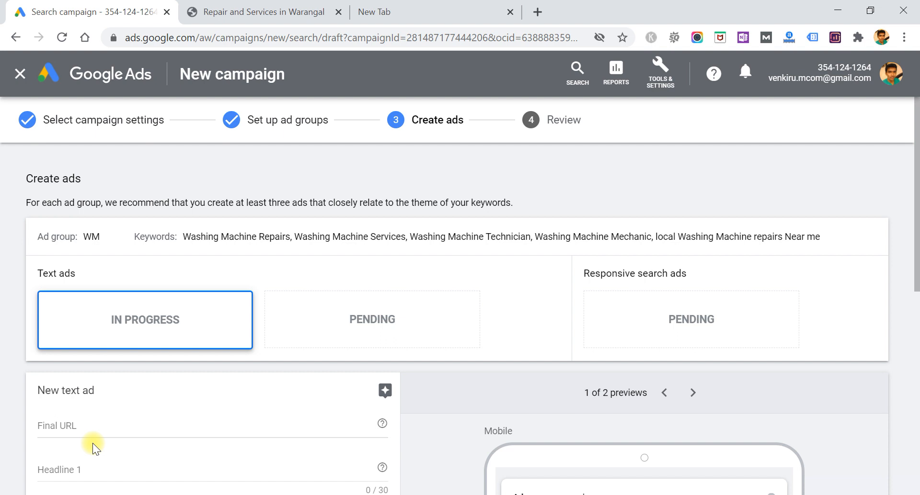
# - Look over the fields of the new text ad and cancel it without filling them in
pyautogui.scroll(-6, 93, 444)
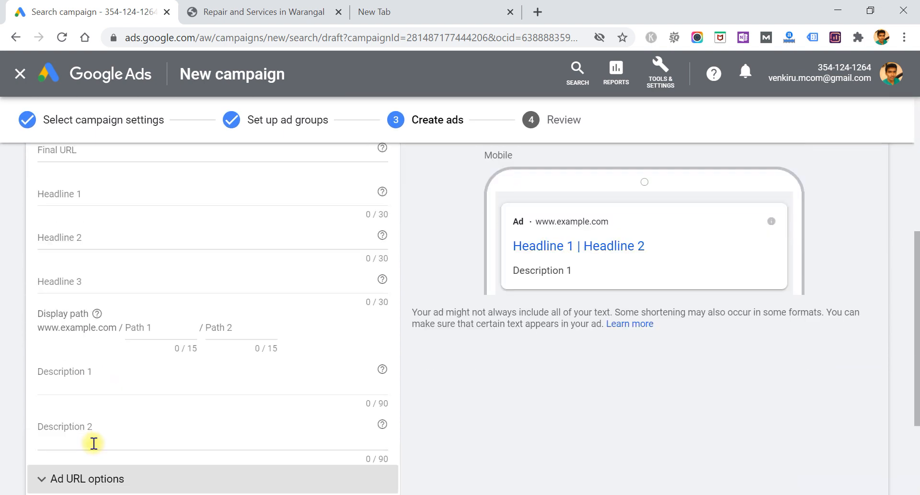
pyautogui.scroll(-2, 94, 443)
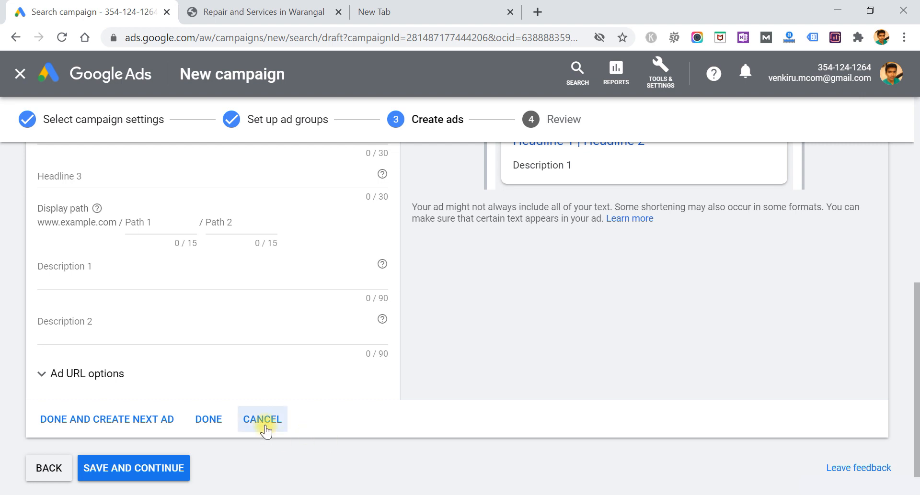
pyautogui.click(265, 425)
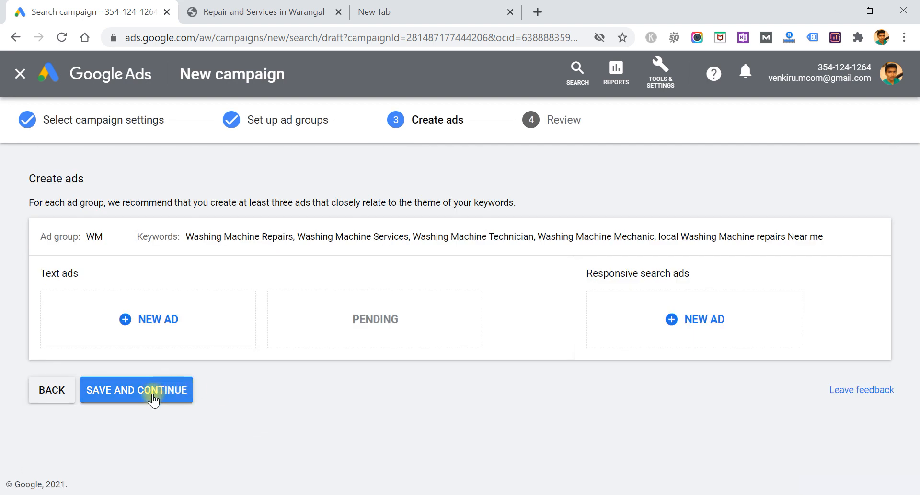
# - Continue to the review, publish the campaign without any ads and open its list of ads
pyautogui.click(152, 394)
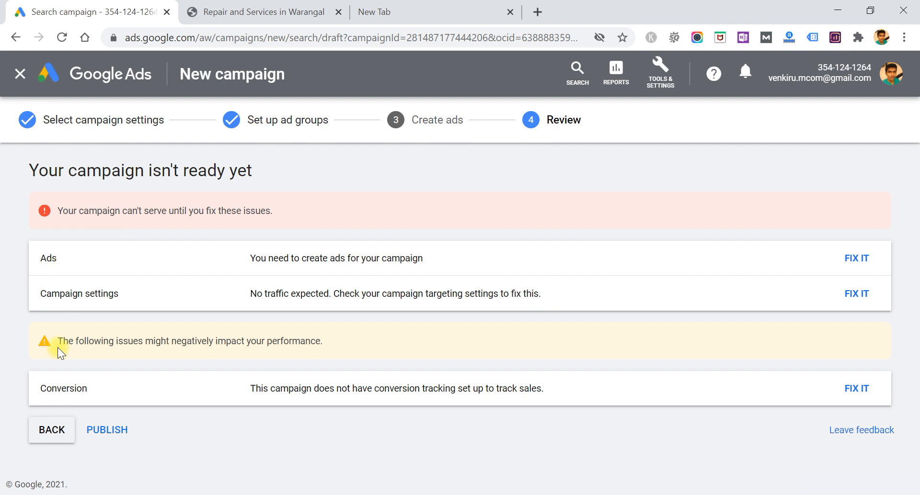
pyautogui.click(109, 431)
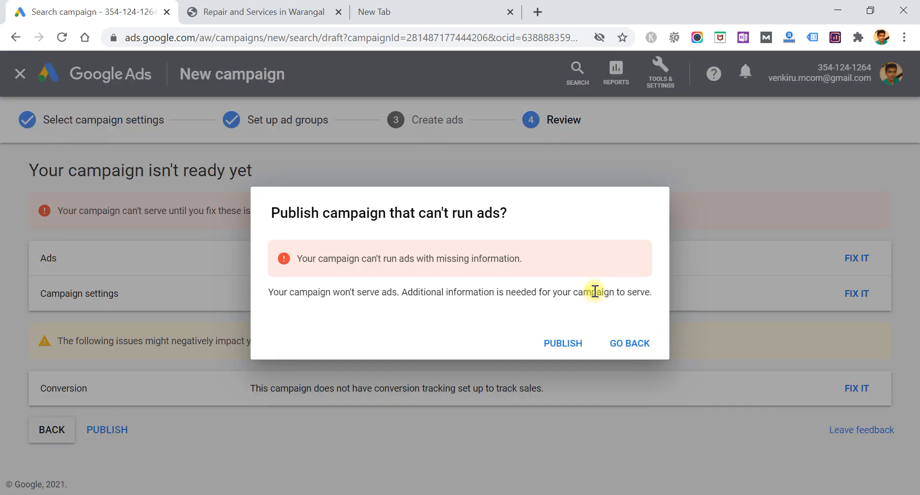
pyautogui.click(568, 347)
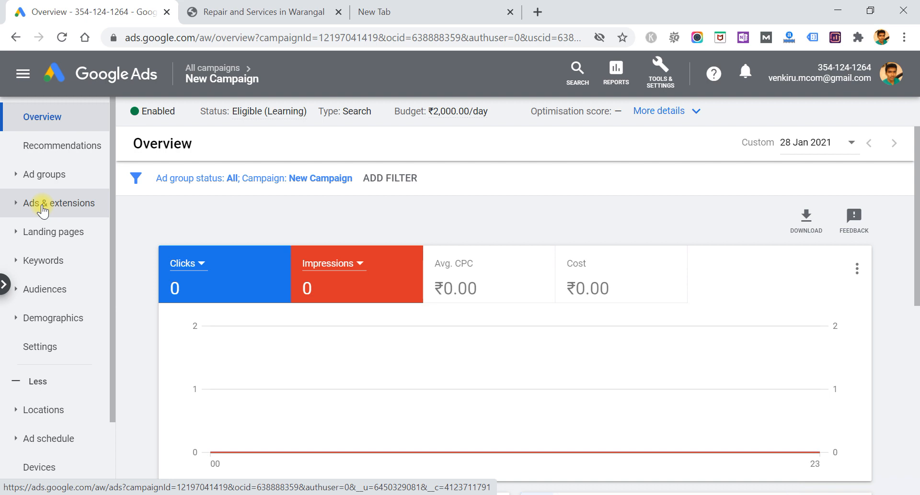
pyautogui.click(74, 199)
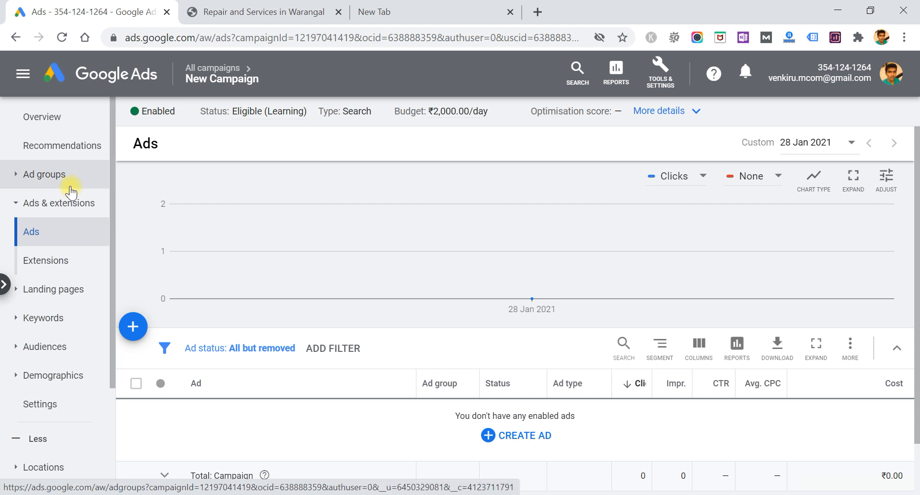
# - Switch to the Repair and Services in Warangal website and look through its home page
pyautogui.click(271, 11)
pyautogui.scroll(-1, 195, 151)
pyautogui.scroll(1, 195, 152)
pyautogui.scroll(-1, 248, 142)
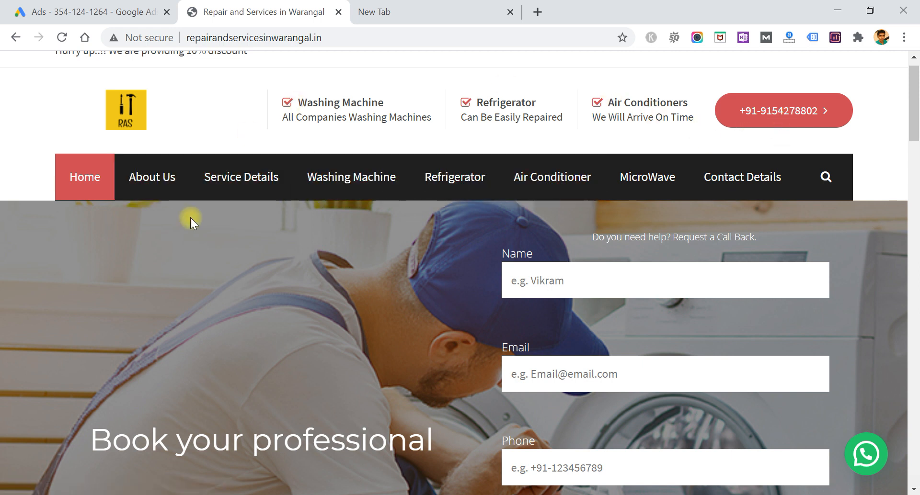
pyautogui.scroll(-10, 191, 218)
pyautogui.scroll(-15, 190, 218)
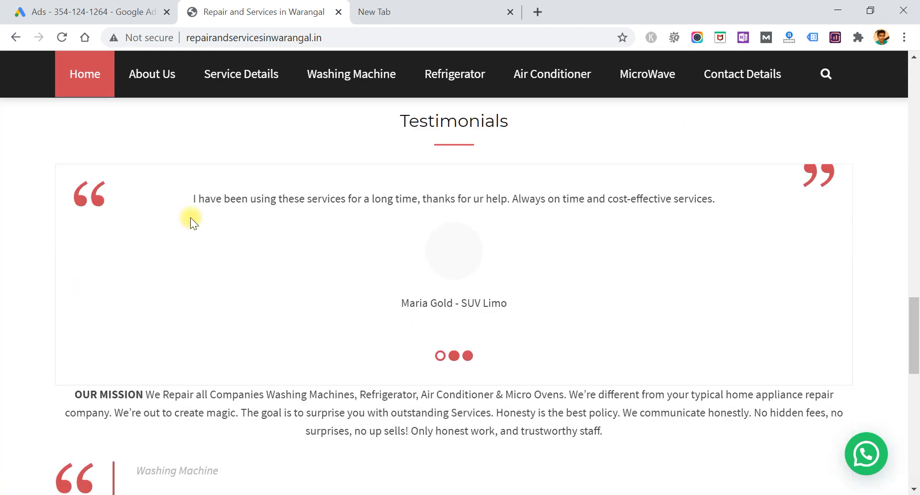
# - Look over the contact details in the website's footer, and return to the start of the page
pyautogui.scroll(-3, 190, 218)
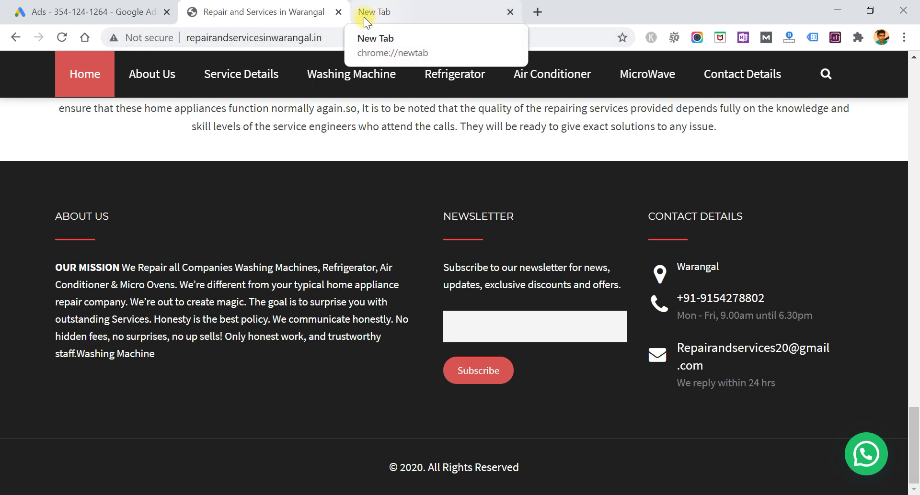
pyautogui.click(279, 37)
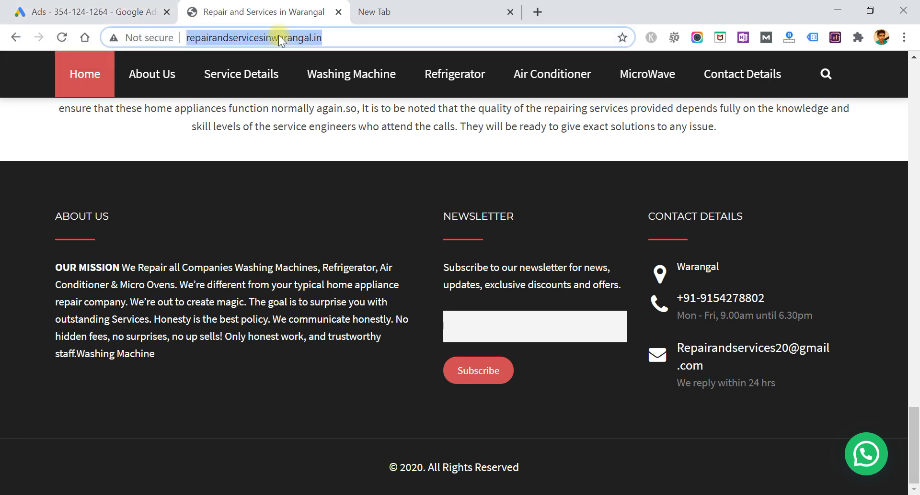
pyautogui.click(106, 6)
pyautogui.click(262, 11)
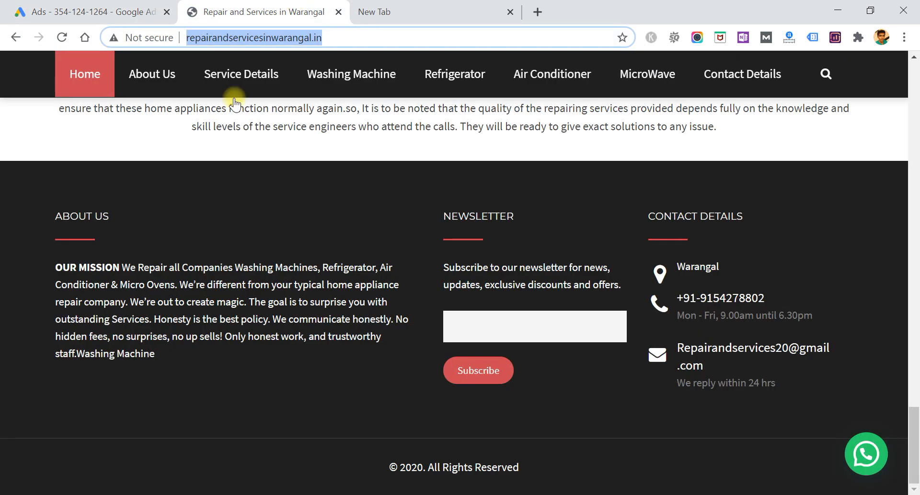
pyautogui.scroll(15, 307, 232)
pyautogui.scroll(10, 307, 228)
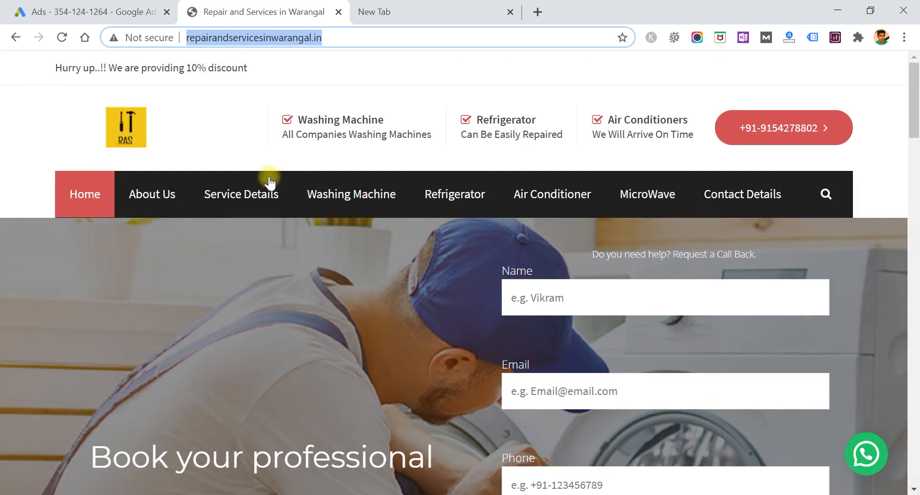
# - Switch back to Google Ads and start a new call ad in the WM ad group
pyautogui.click(106, 5)
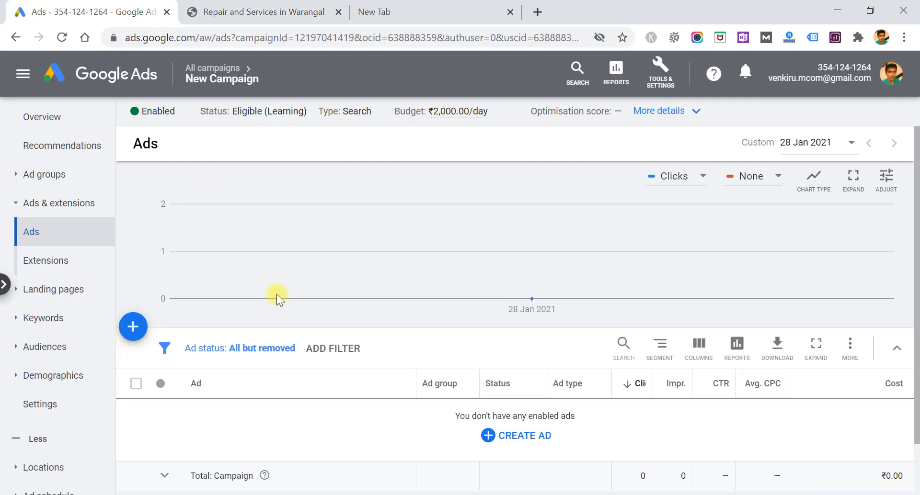
pyautogui.click(134, 329)
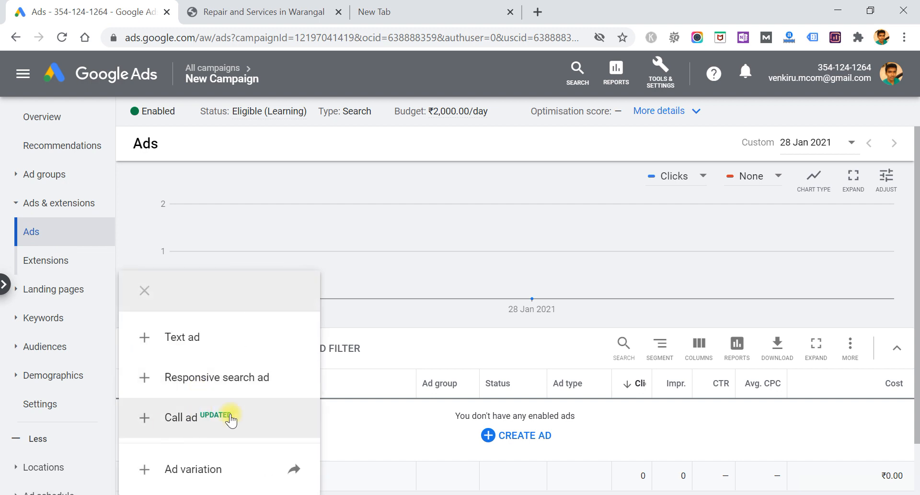
pyautogui.click(205, 418)
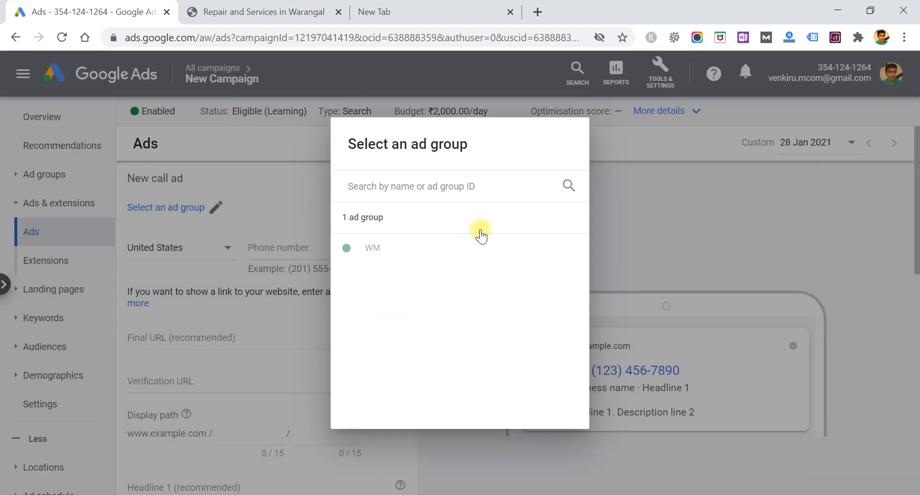
pyautogui.click(351, 254)
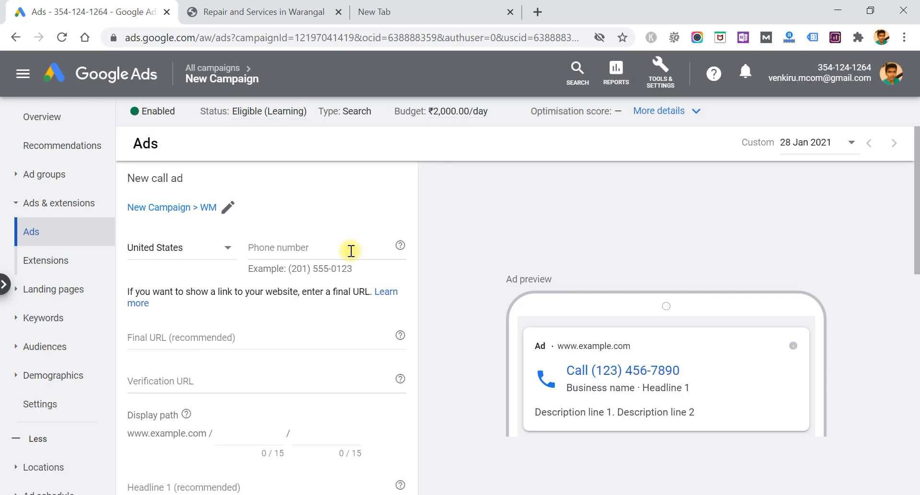
# - Set the country of the call ad's phone number to India
pyautogui.click(168, 249)
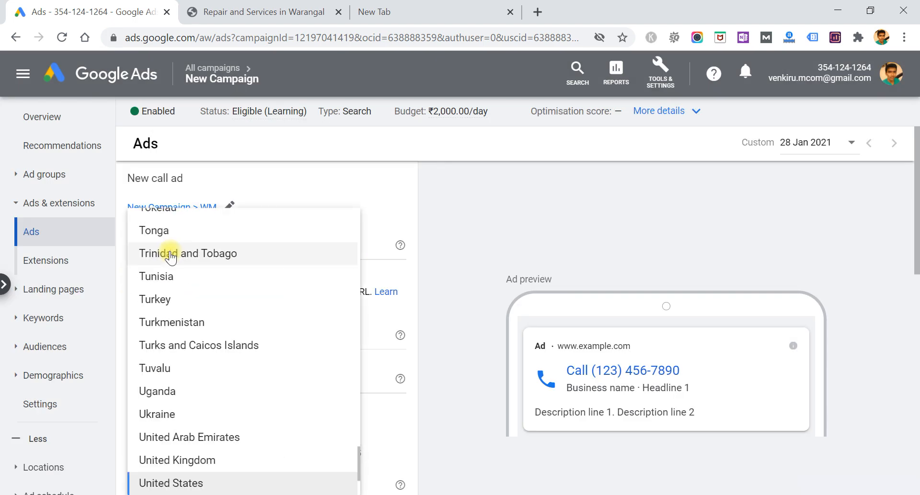
pyautogui.press('i')
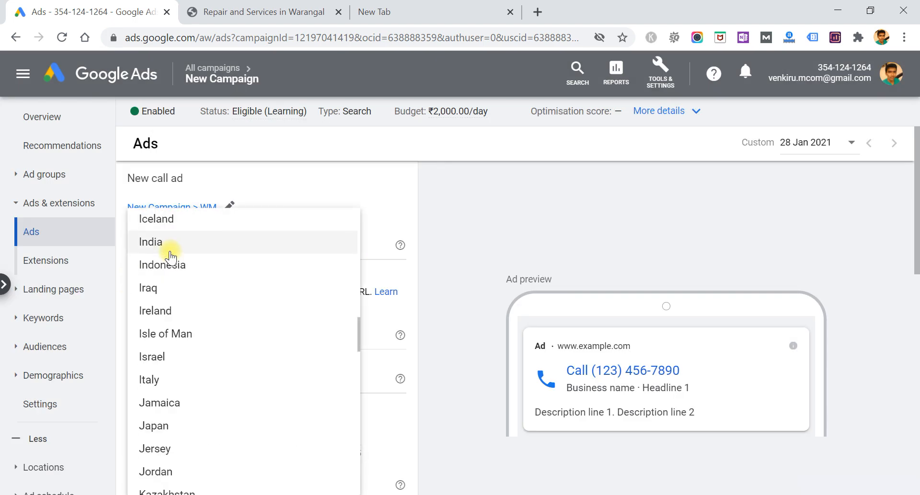
pyautogui.click(223, 247)
# - Copy the phone number from the website's contact details into the call ad and remove the hyphen after the country code
pyautogui.click(278, 258)
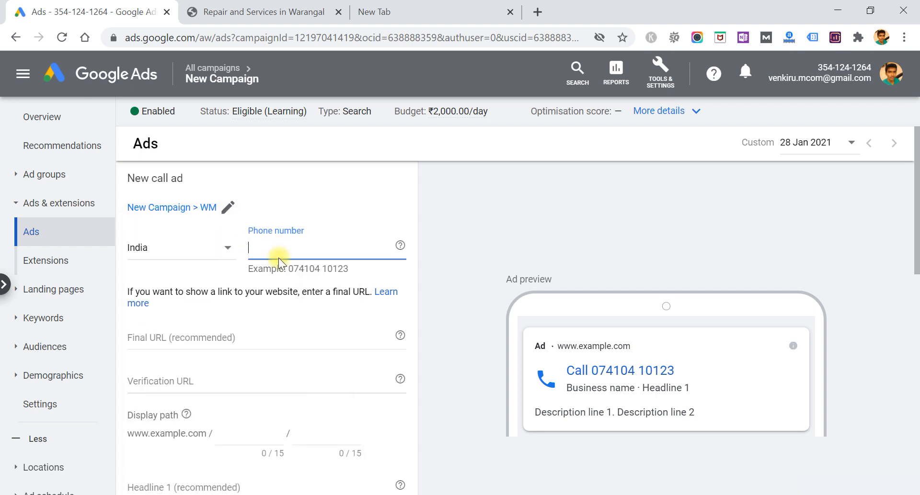
pyautogui.click(254, 12)
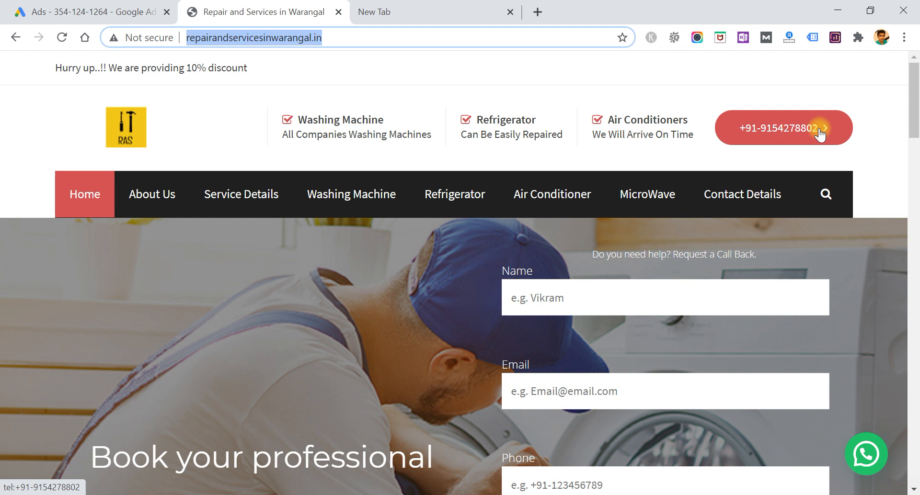
pyautogui.scroll(-20, 634, 344)
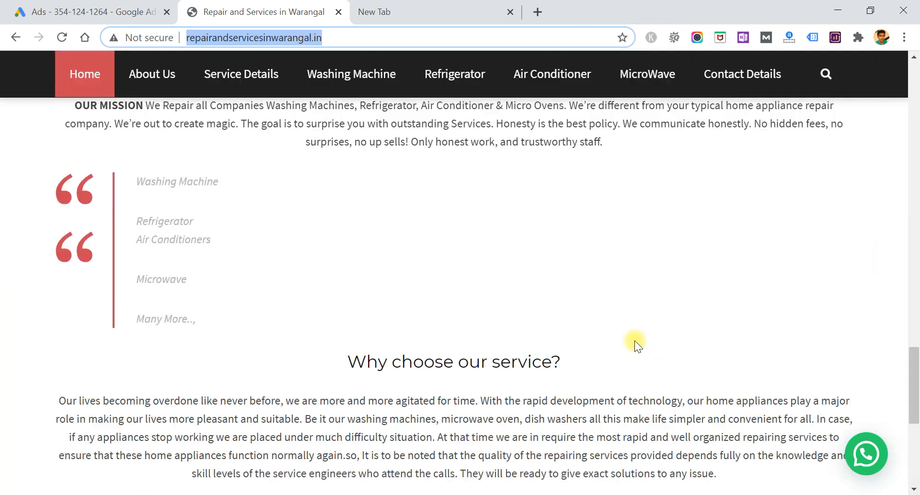
pyautogui.moveTo(774, 297); pyautogui.dragTo(681, 303)
pyautogui.hotkey('ctrl', 'c')
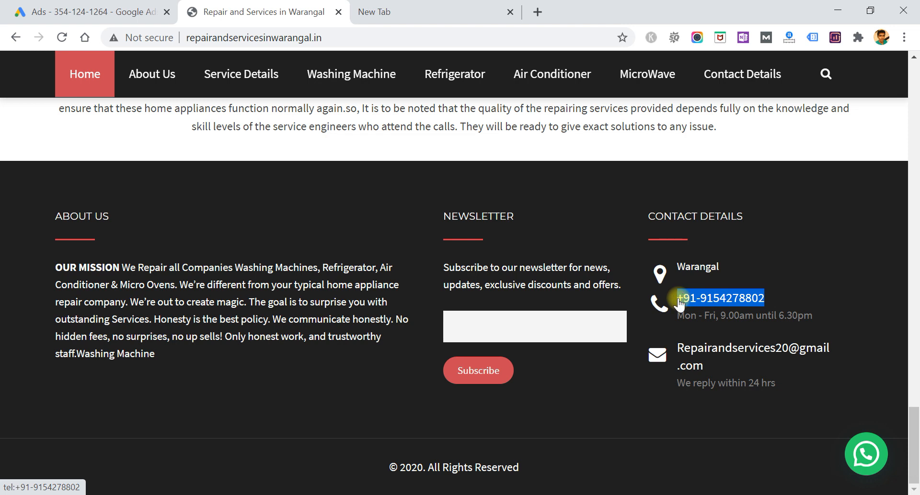
pyautogui.scroll(9, 680, 303)
pyautogui.scroll(7, 678, 298)
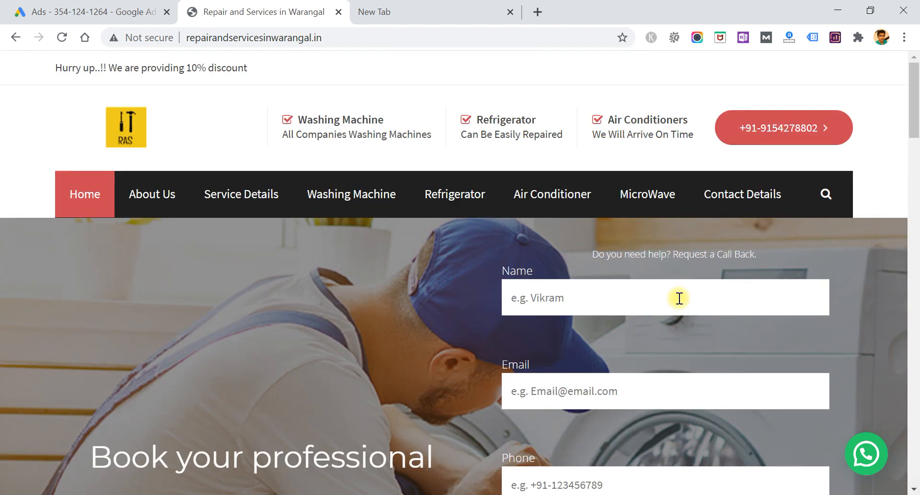
pyautogui.click(109, 6)
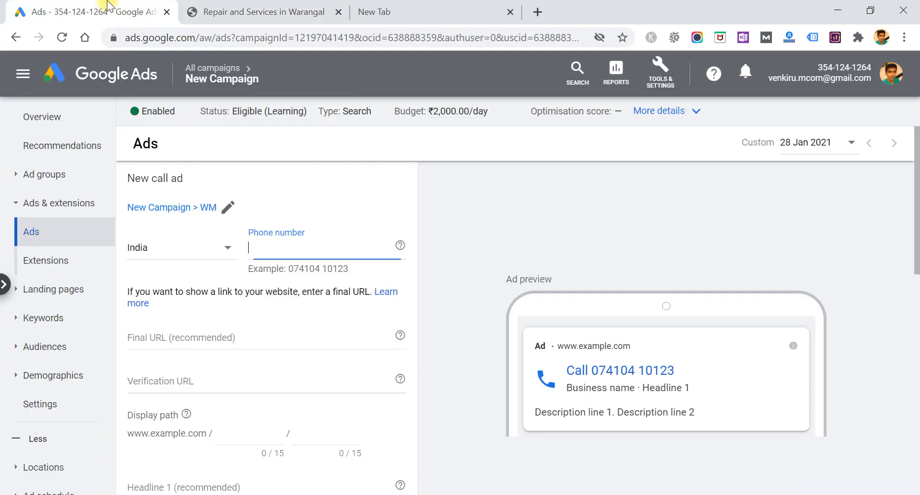
pyautogui.hotkey('ctrl', 'v')
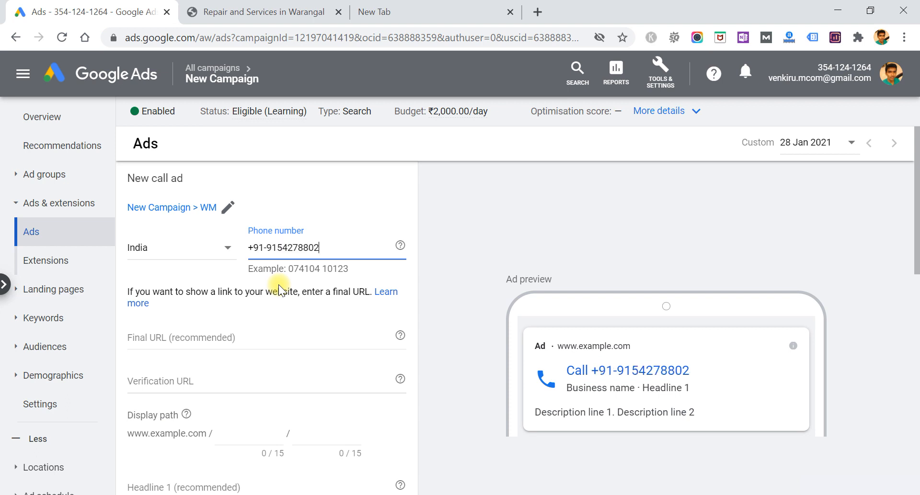
pyautogui.click(269, 248)
pyautogui.press('BackSpace')
pyautogui.click(211, 340)
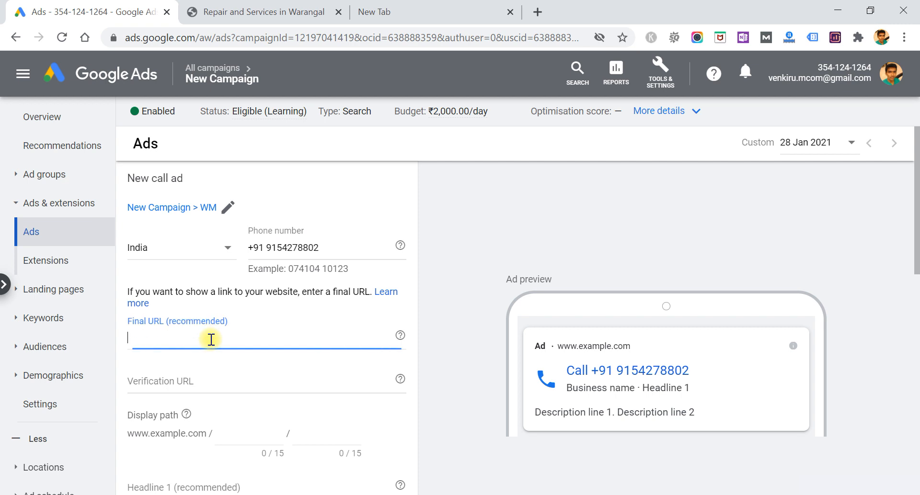
pyautogui.click(230, 11)
pyautogui.click(211, 38)
pyautogui.hotkey('ctrl', 'c')
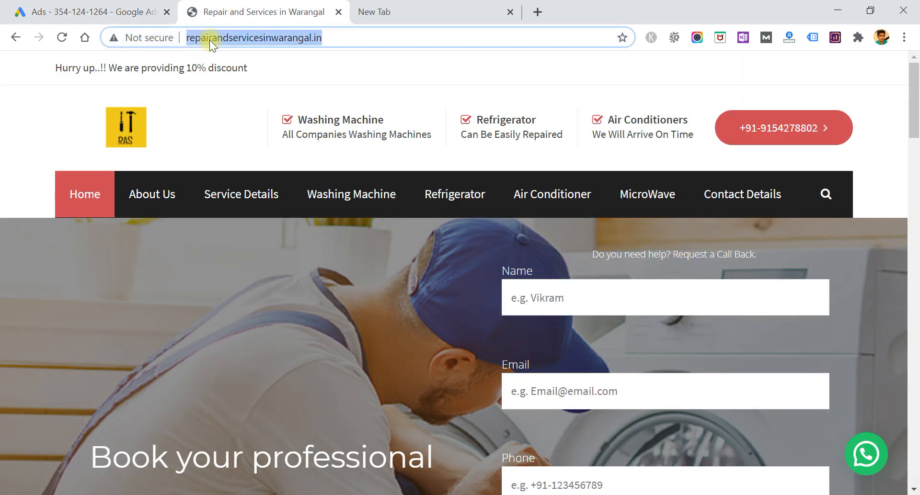
pyautogui.hotkey('ctrl', 'shift', 'Tab')
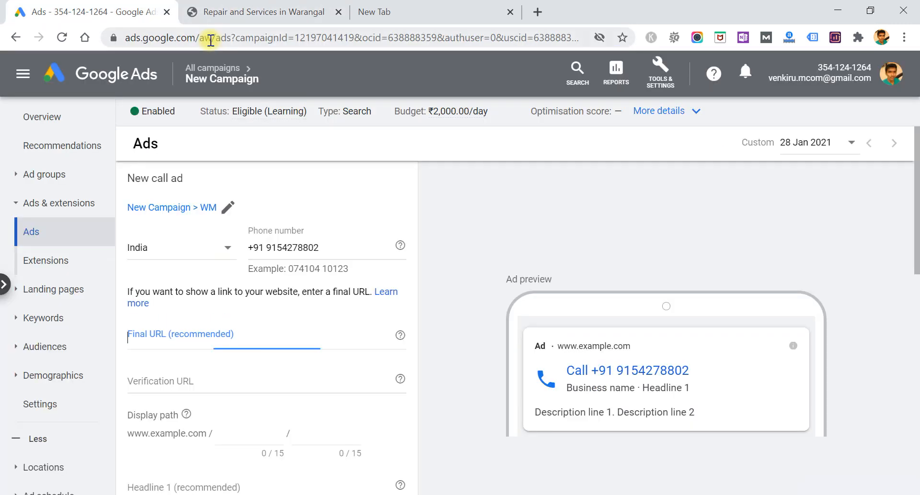
pyautogui.hotkey('ctrl', 'v')
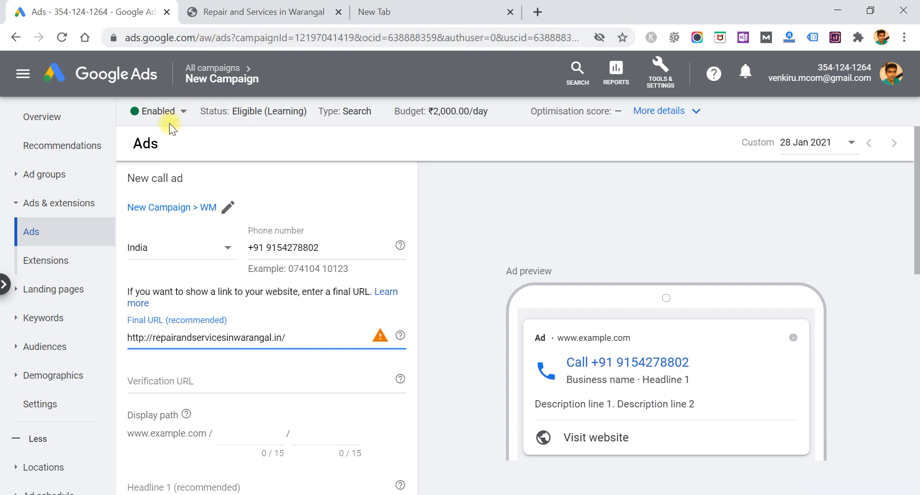
pyautogui.click(236, 380)
pyautogui.hotkey('ctrl', 'v')
# - Set the two parts of the ad's display path to Washing_Machine and Repair_Services
pyautogui.click(164, 439)
pyautogui.write('Washing M')
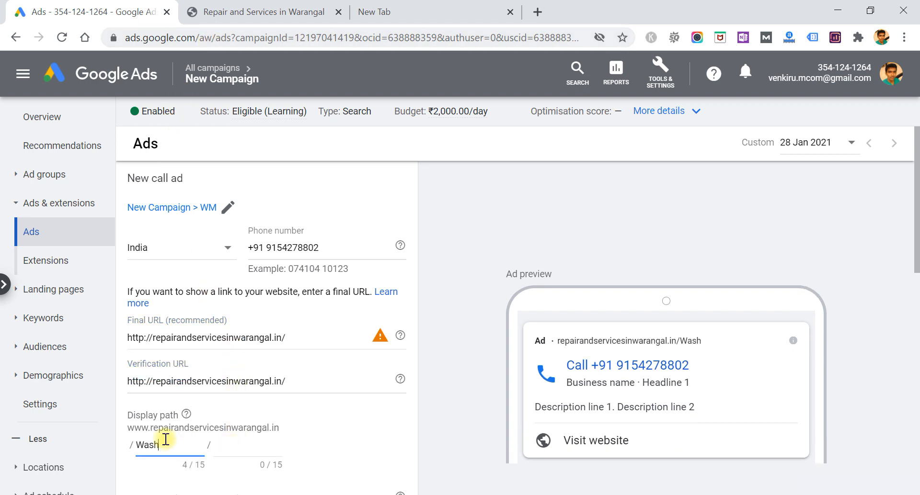
pyautogui.press('BackSpace')
pyautogui.press('BackSpace')
pyautogui.write('_Machine')
pyautogui.press('Tab')
pyautogui.write('Repairs')
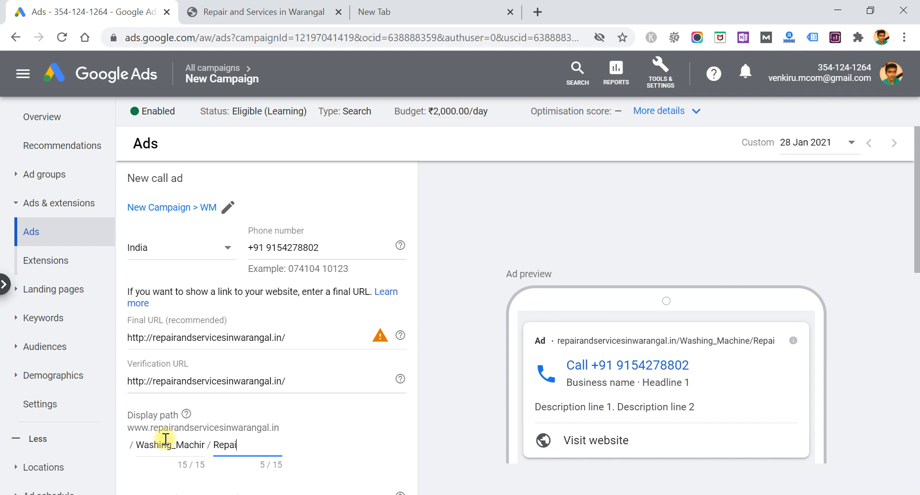
pyautogui.press('BackSpace')
pyautogui.write('_se')
pyautogui.press('BackSpace')
pyautogui.press('BackSpace')
pyautogui.write('Services')
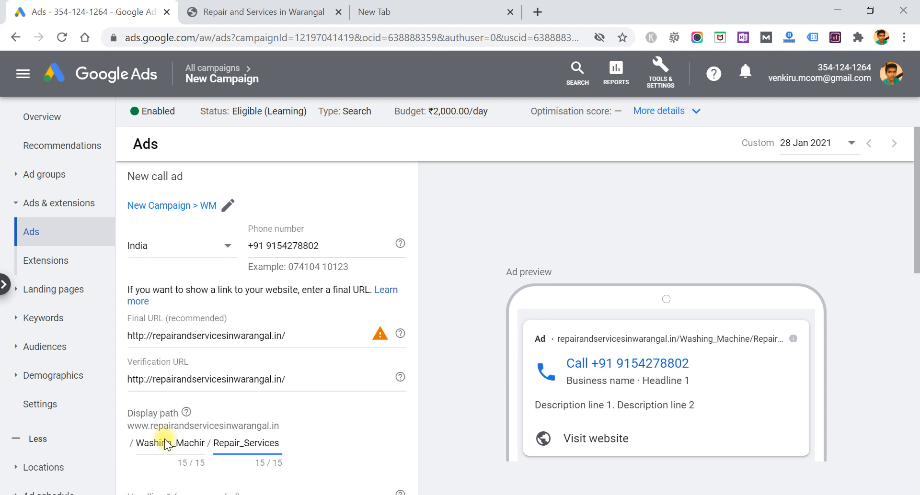
pyautogui.scroll(-1, 165, 439)
pyautogui.click(200, 413)
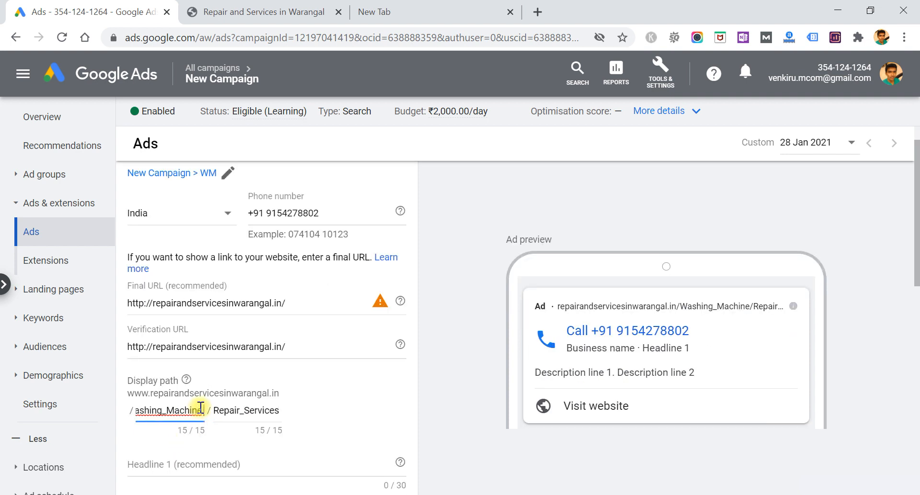
# - Examine where the display path, call line and Headline 1 appear in the ad preview
pyautogui.scroll(-2, 199, 407)
pyautogui.click(187, 375)
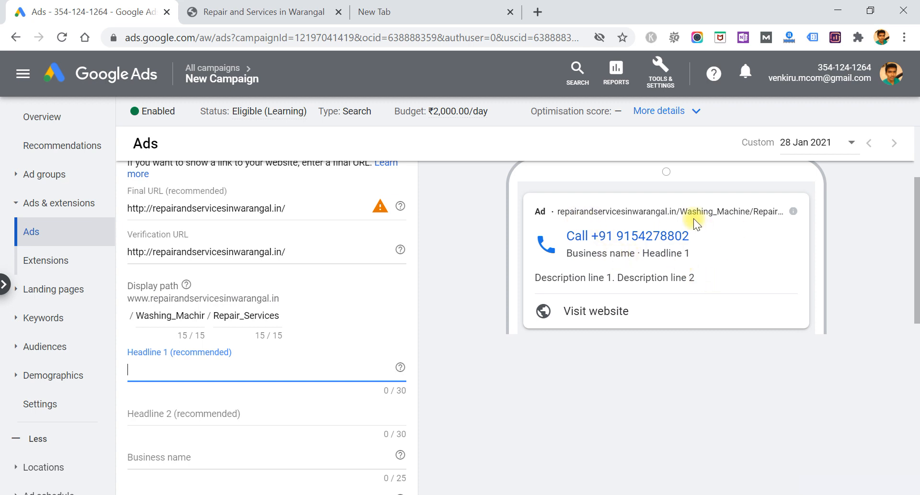
pyautogui.click(682, 209)
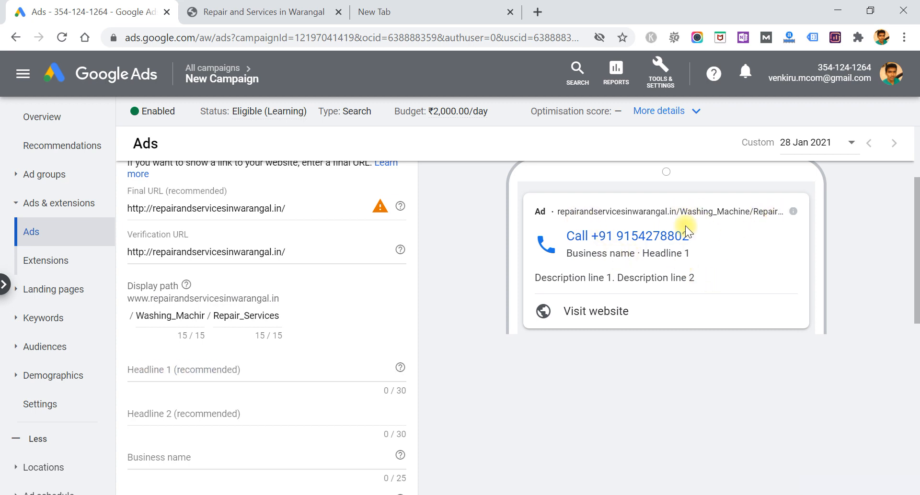
pyautogui.moveTo(692, 233); pyautogui.dragTo(573, 238)
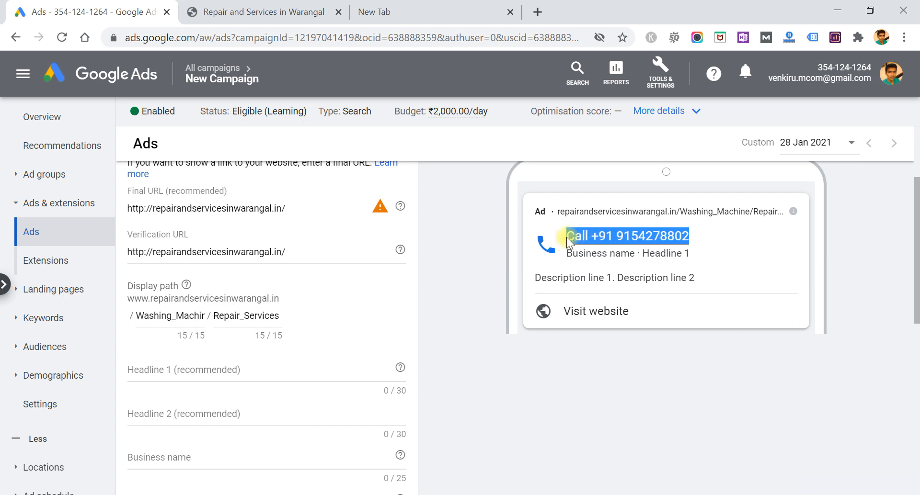
pyautogui.click(195, 371)
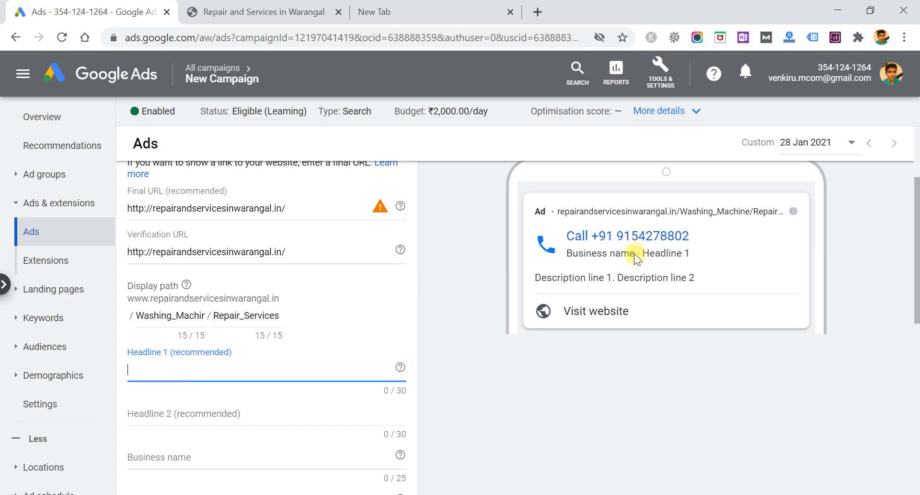
pyautogui.moveTo(639, 255); pyautogui.dragTo(681, 255)
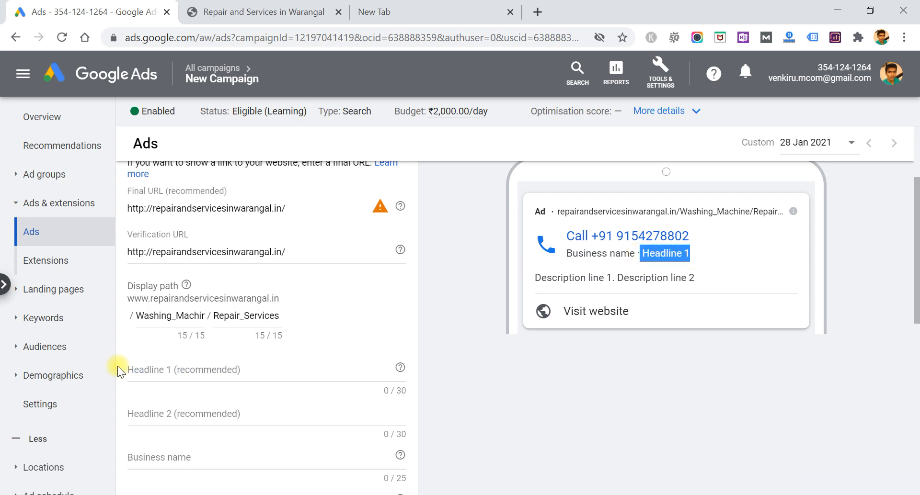
# - Enter "Washing Machine Repair Near Me" as Headline 1 of the call ad
pyautogui.click(170, 369)
pyautogui.write('Washing Machine Repai')
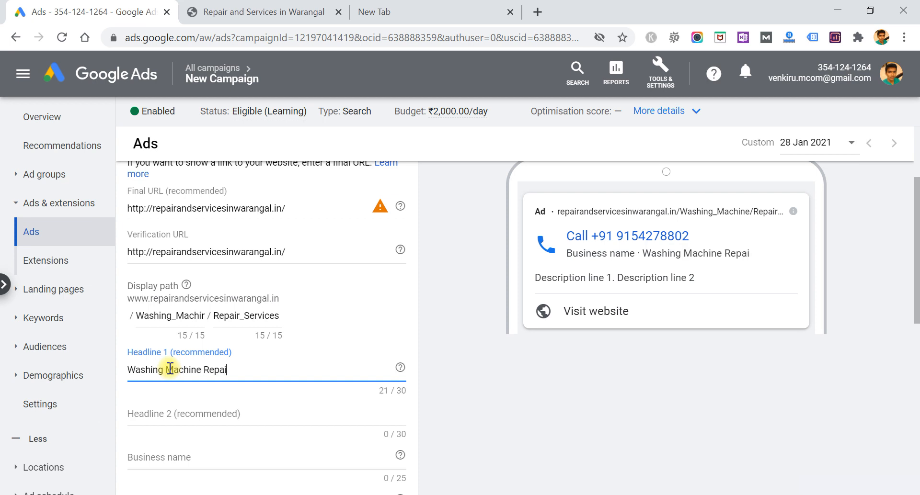
pyautogui.write('r Near Me')
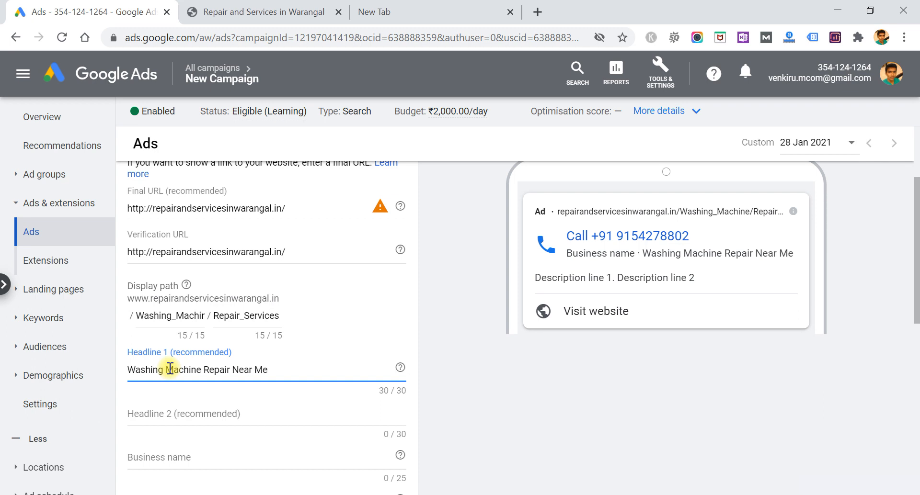
# - Enter "Local Washing Machine Mechanic" as Headline 2 of the call ad
pyautogui.click(223, 418)
pyautogui.write('Loc')
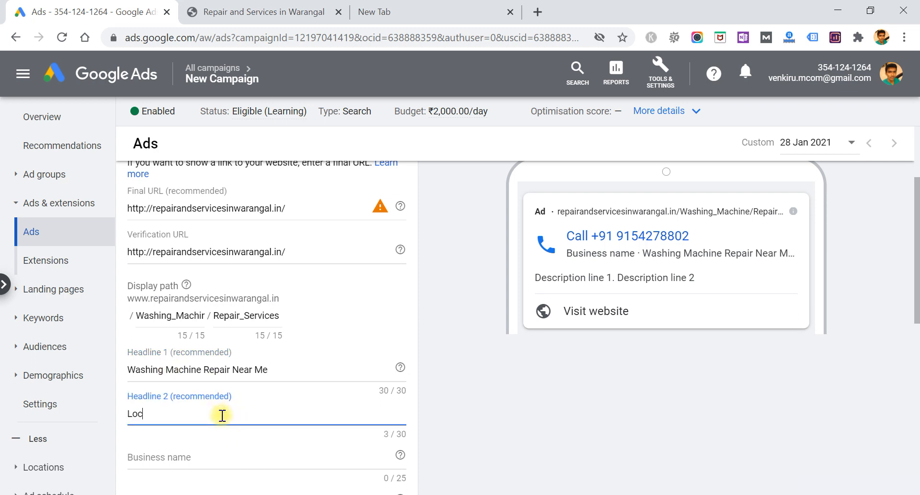
pyautogui.press('BackSpace')
pyautogui.write('cal Washing Machine R')
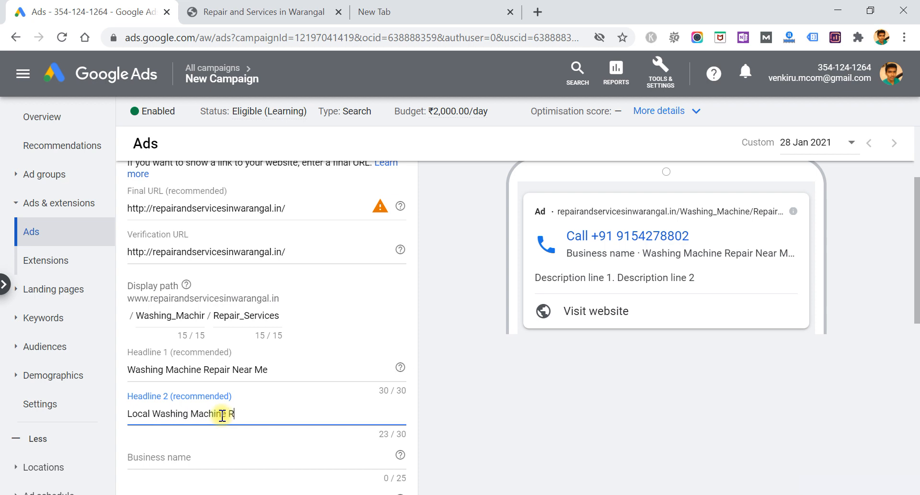
pyautogui.write('technician')
pyautogui.press('BackSpace')
pyautogui.press('BackSpace')
pyautogui.press('BackSpace')
pyautogui.press('BackSpace')
pyautogui.press('BackSpace')
pyautogui.press('BackSpace')
pyautogui.press('BackSpace')
pyautogui.press('BackSpace')
pyautogui.press('BackSpace')
pyautogui.press('BackSpace')
pyautogui.write('Mechanic')
# - Enter "Sai Techno Services" as the business name of the call ad
pyautogui.scroll(-2, 221, 416)
pyautogui.click(180, 375)
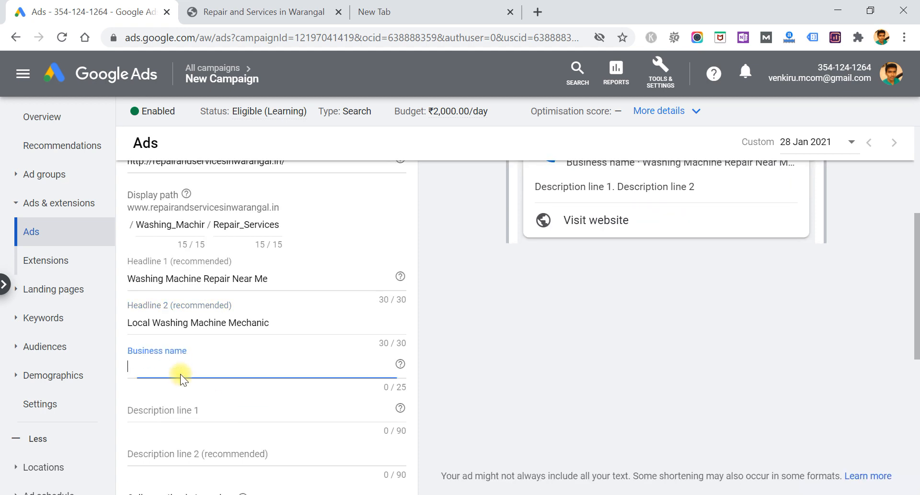
pyautogui.write('Sai Techno Services')
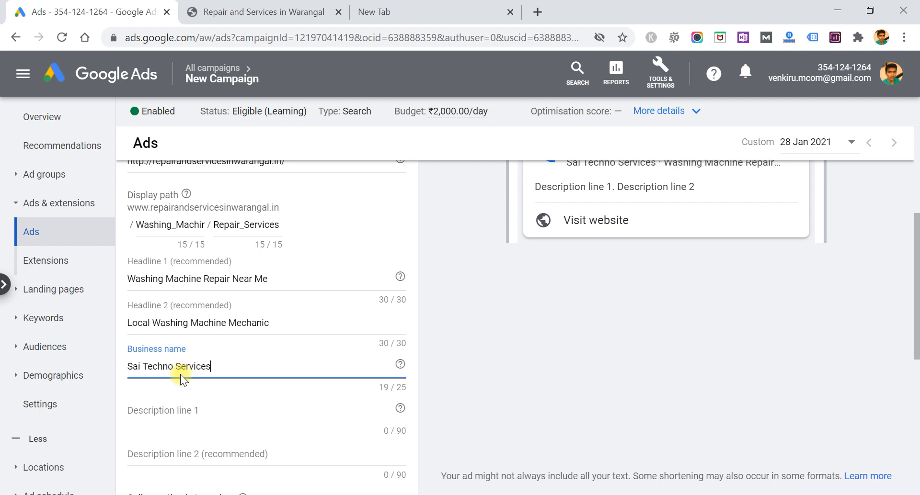
# - Begin Description line 1 with "We do" and check where the headline and description text appear in the ad preview
pyautogui.scroll(-1, 180, 375)
pyautogui.click(161, 360)
pyautogui.write('We d')
pyautogui.scroll(3, 160, 360)
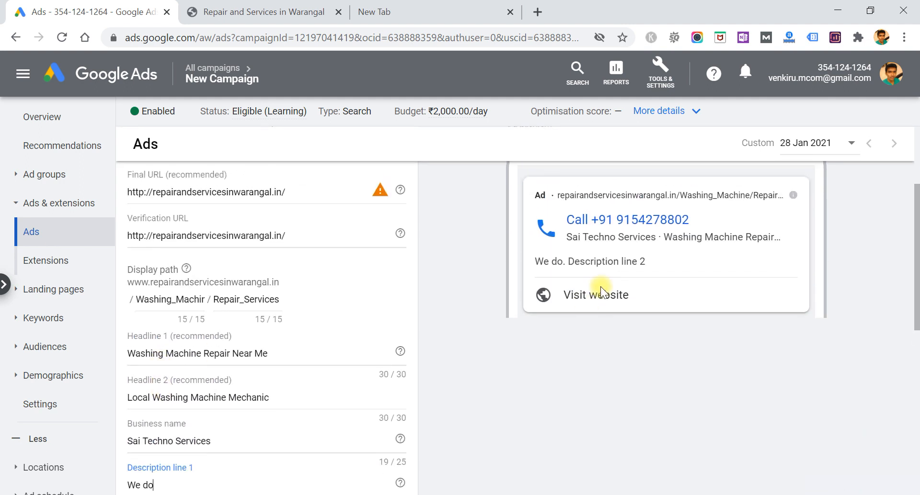
pyautogui.moveTo(668, 241); pyautogui.dragTo(744, 243)
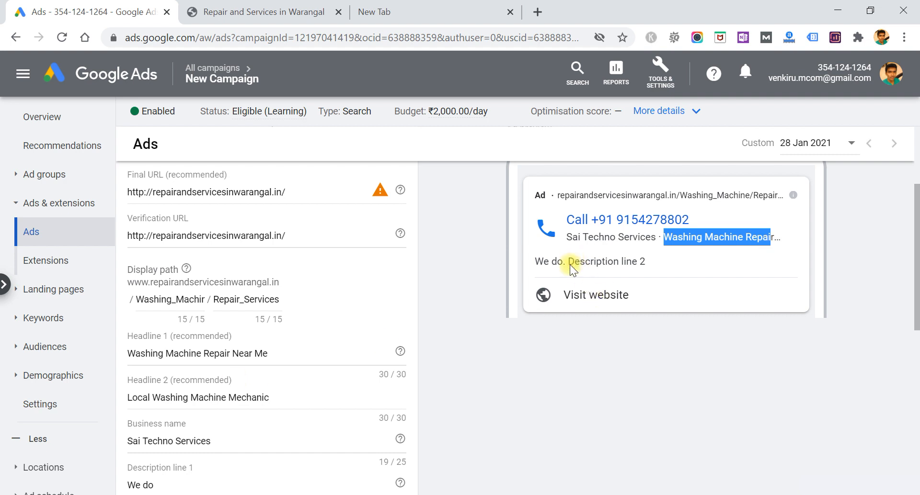
pyautogui.moveTo(533, 263); pyautogui.dragTo(552, 265)
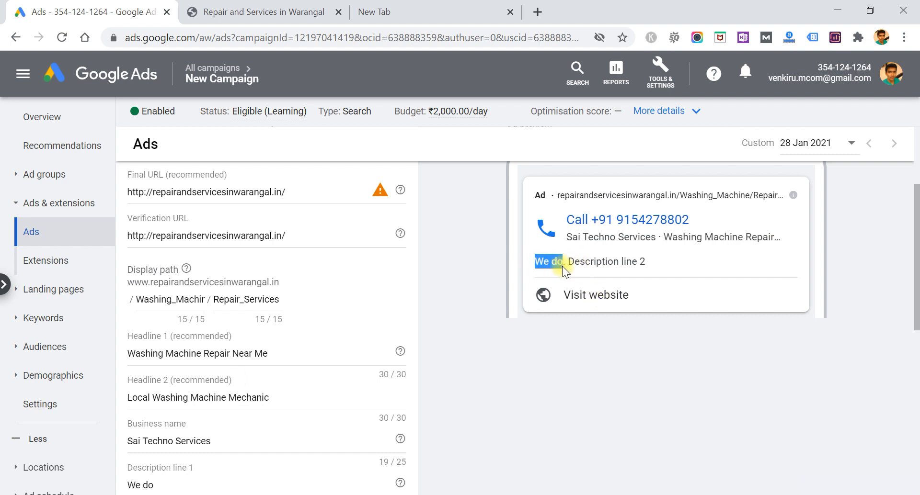
pyautogui.scroll(-2, 203, 386)
pyautogui.click(175, 386)
pyautogui.write('http://repairandservicesinwarangal.in/')
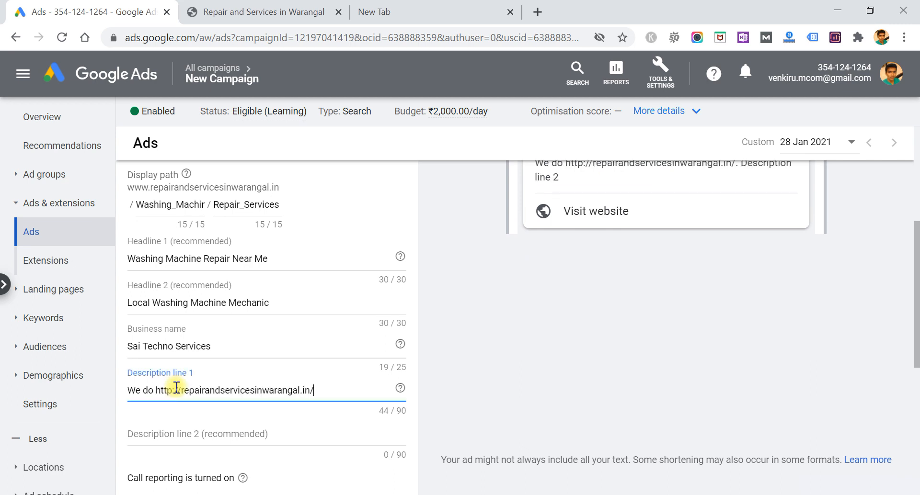
pyautogui.hotkey('ctrl', 'z')
# - Complete Description line 1 as "We do Washing Machine Repair Near Me in Bangalore by Expert technicians at your Doorstep", reusing the Headline 1 text
pyautogui.tripleClick(207, 260)
pyautogui.hotkey('ctrl', 'c')
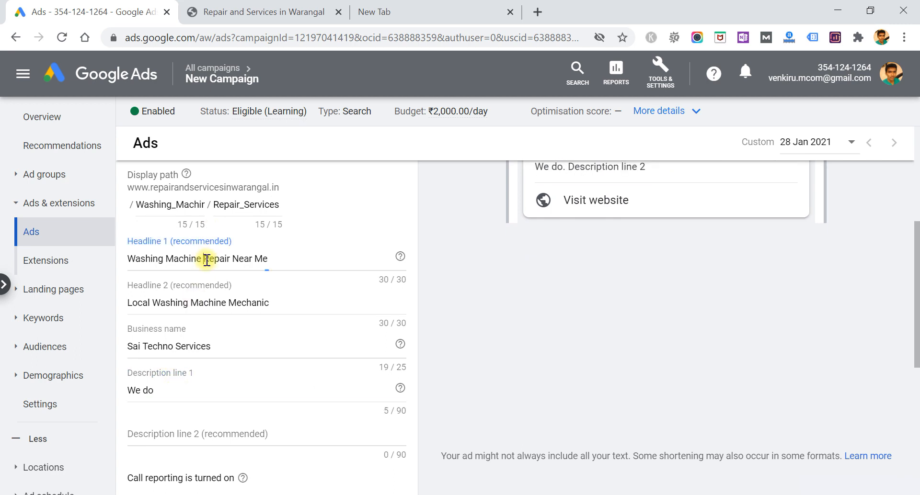
pyautogui.click(207, 391)
pyautogui.hotkey('ctrl', 'v')
pyautogui.write('in Bangalore ')
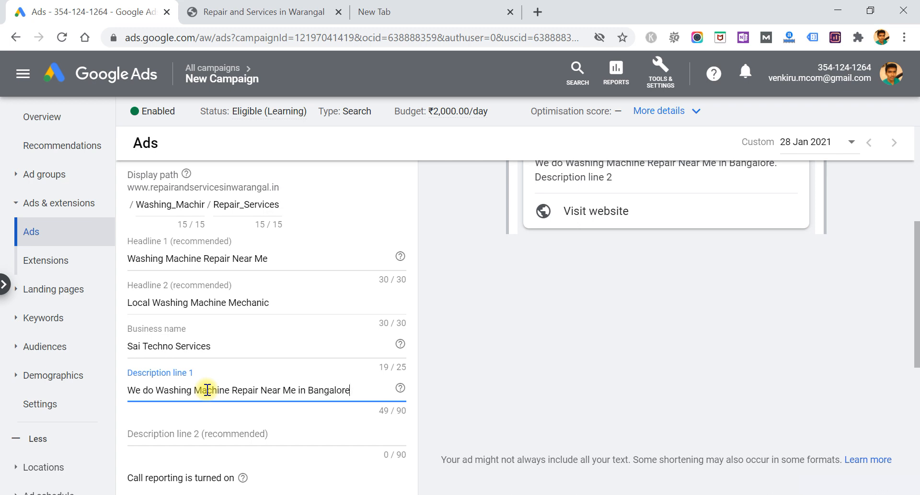
pyautogui.write(' by Expert technicinas at your Doorstep')
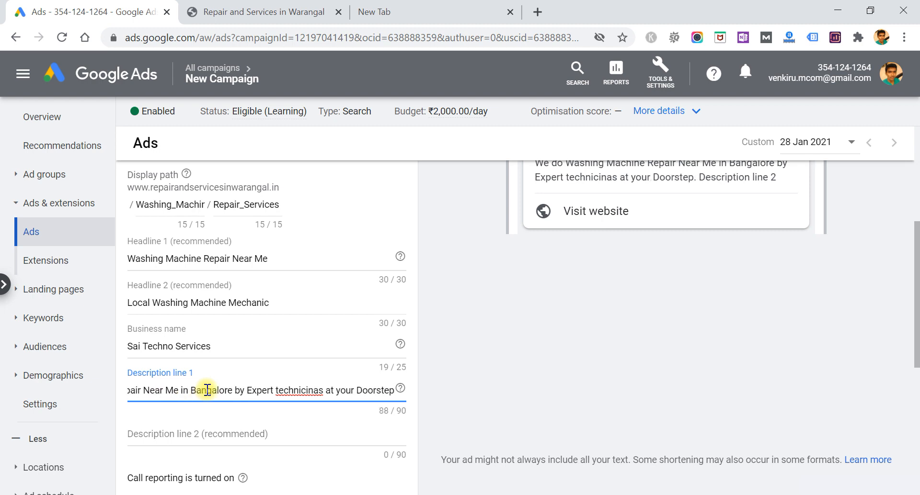
pyautogui.click(312, 391)
pyautogui.press('BackSpace')
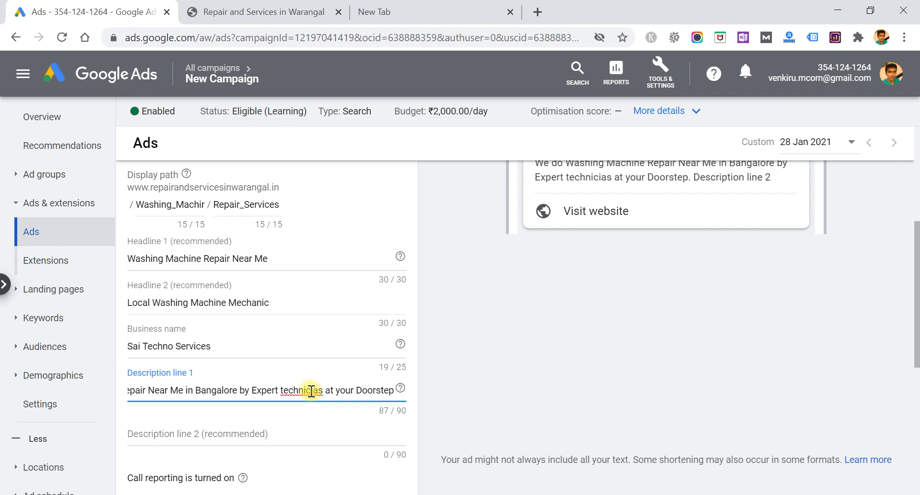
pyautogui.write('n')
# - Enter "We solve all issues of all Brands and all kinds at best price. We Offer Same day Service" as Description line 2
pyautogui.click(290, 432)
pyautogui.write('W')
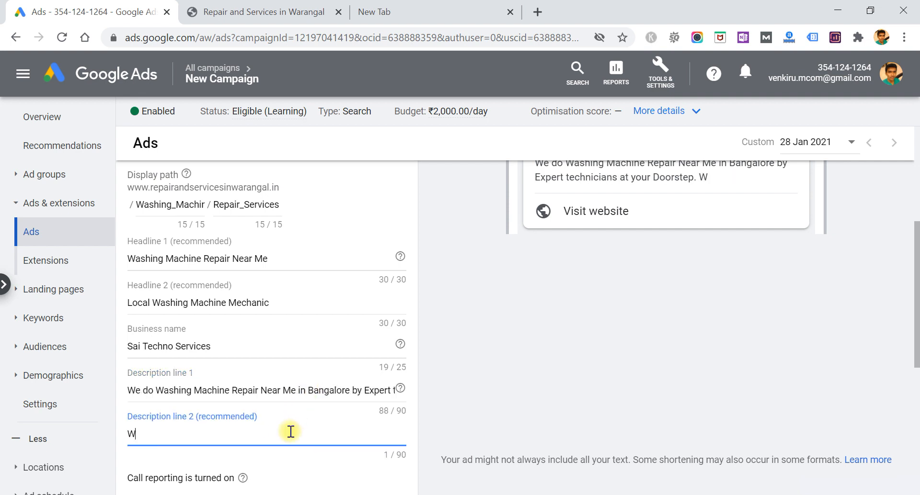
pyautogui.write('e solve all iss')
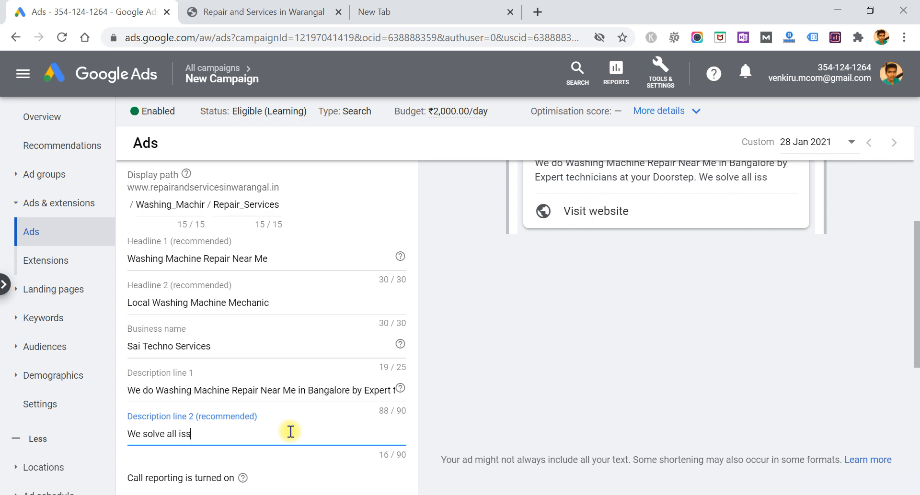
pyautogui.write('ues of a;l')
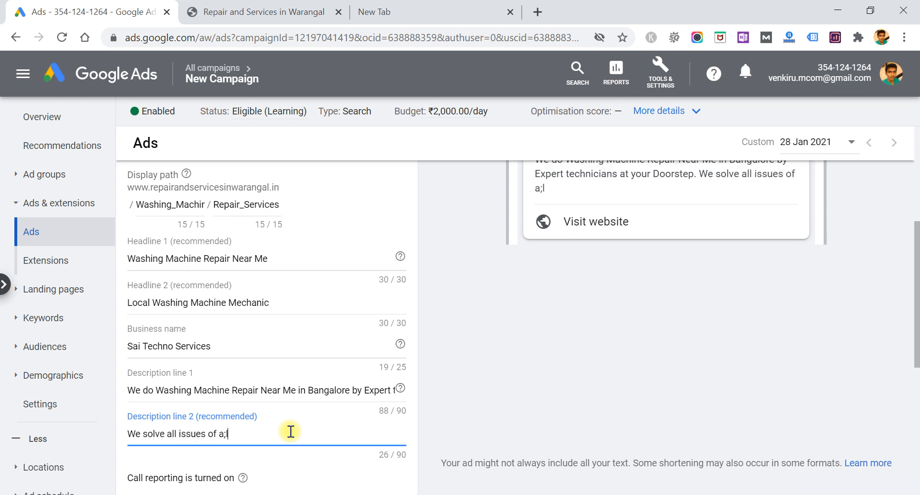
pyautogui.press('BackSpace')
pyautogui.press('BackSpace')
pyautogui.write('ll Brands and al')
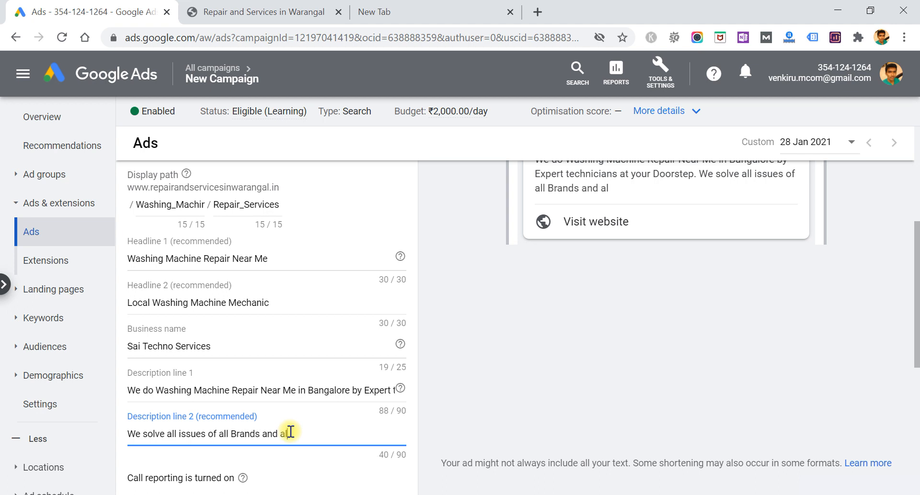
pyautogui.write('l kinds at best p')
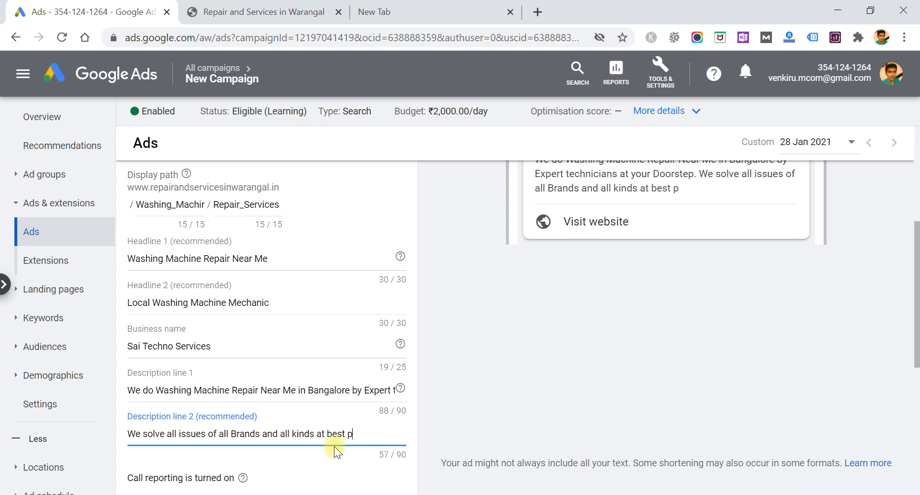
pyautogui.write('rice. Same day Service')
pyautogui.click(336, 430)
pyautogui.write('We Offer')
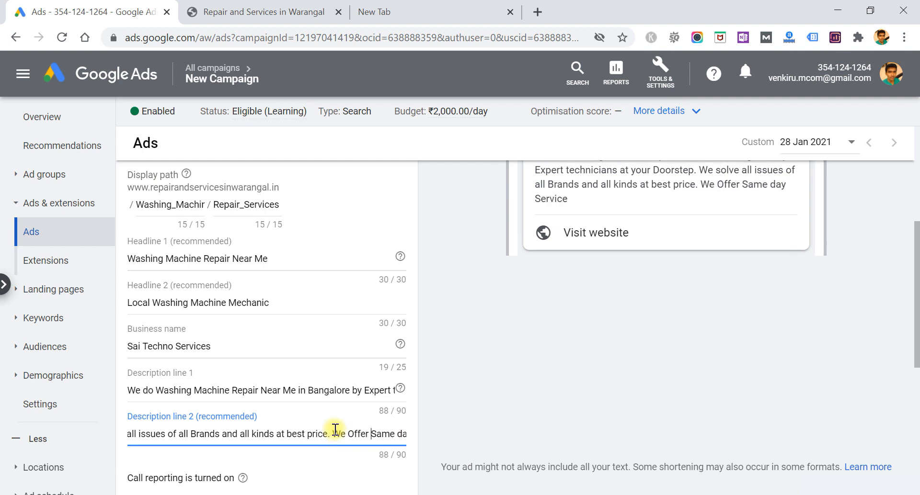
# - Review both description lines in the ad preview and save the new call ad
pyautogui.scroll(1, 680, 309)
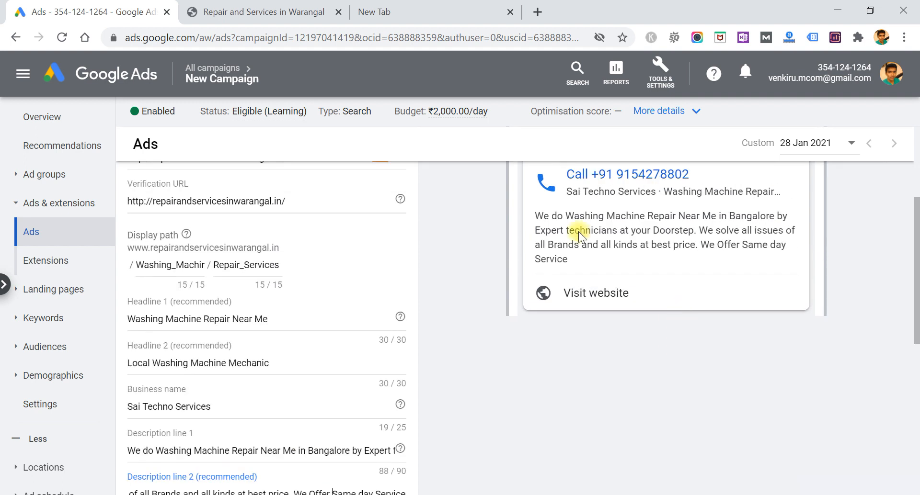
pyautogui.moveTo(537, 217); pyautogui.dragTo(579, 307)
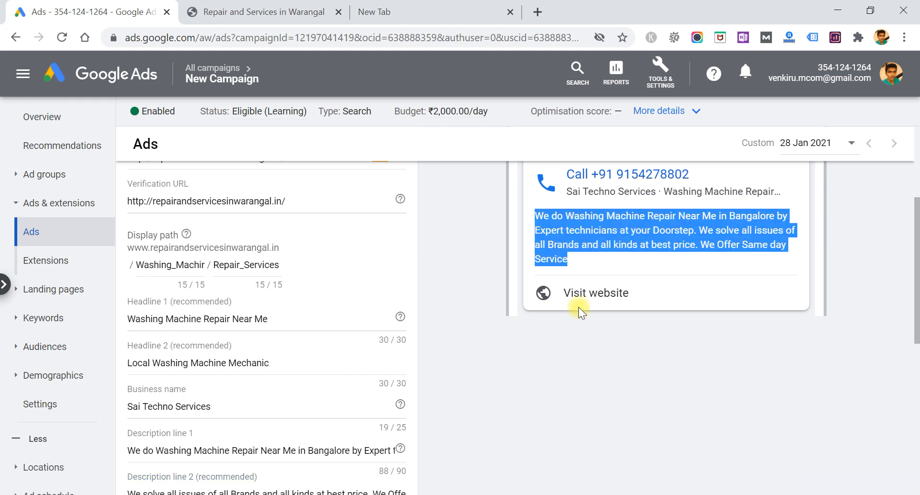
pyautogui.scroll(1, 579, 311)
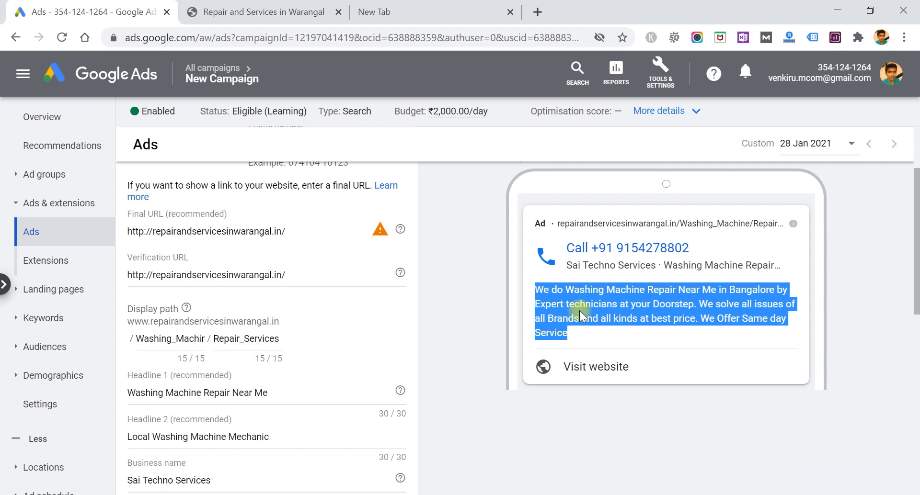
pyautogui.click(503, 271)
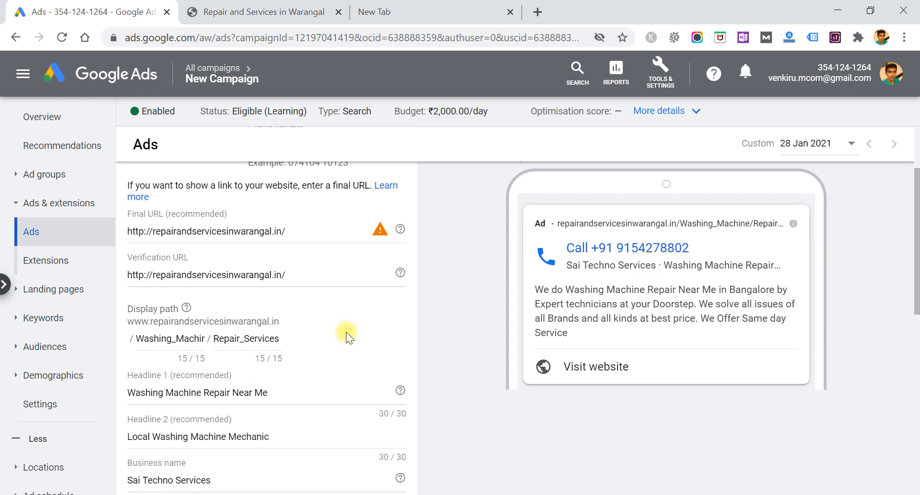
pyautogui.scroll(-5, 266, 378)
pyautogui.click(189, 460)
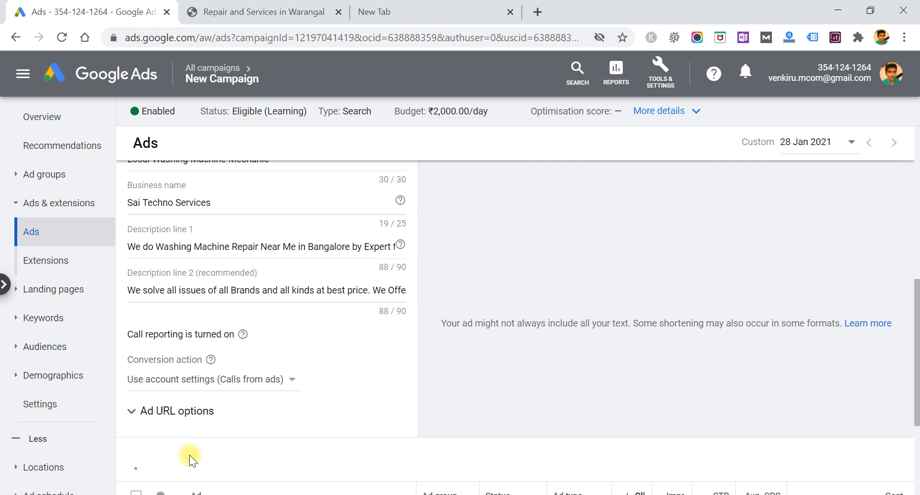
# - Check the review status of the saved call ad in the campaign's ads list
pyautogui.scroll(-2, 417, 413)
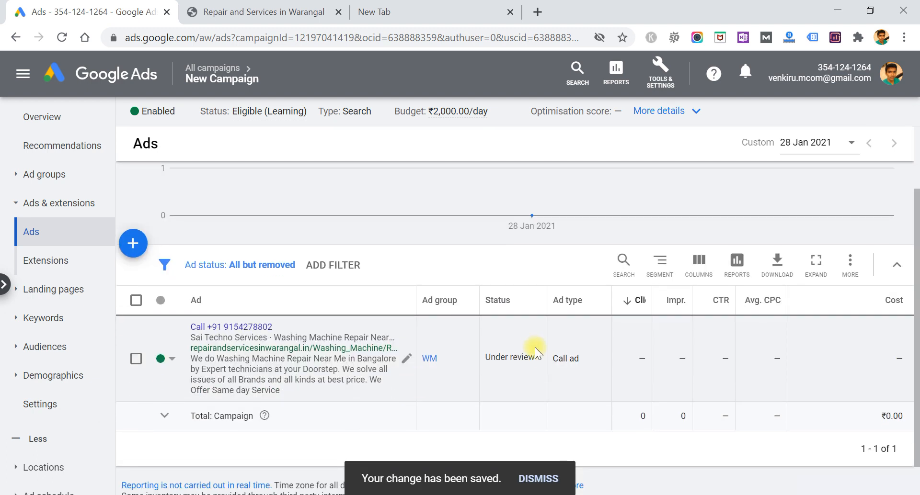
pyautogui.moveTo(488, 359); pyautogui.dragTo(536, 360)
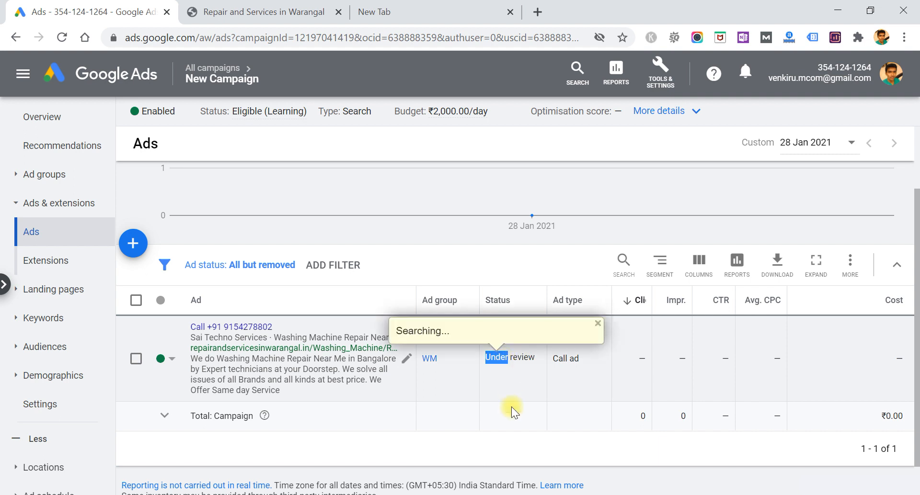
pyautogui.click(510, 432)
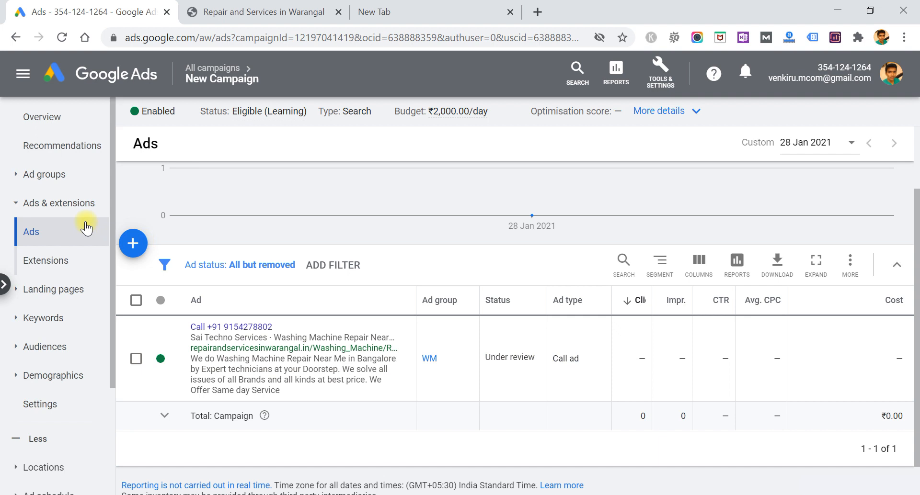
# - Open the campaign overview and examine its keywords, the WM ad and the targeted locations
pyautogui.click(30, 124)
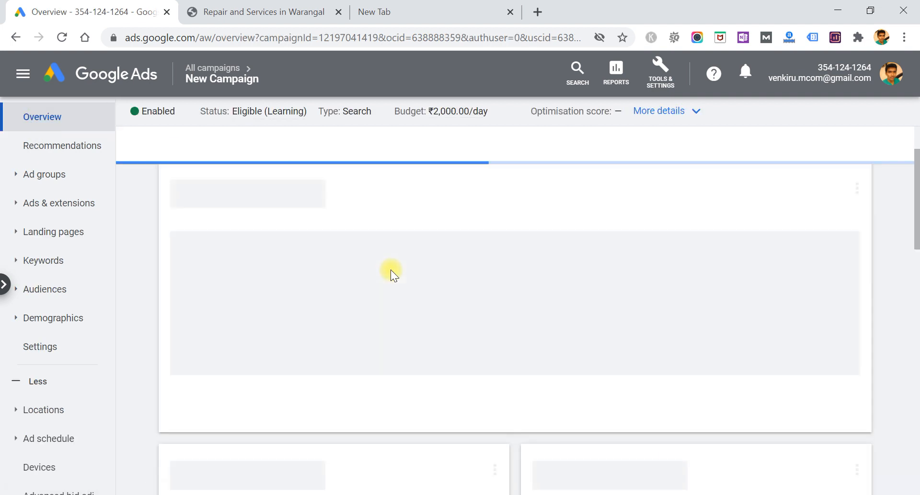
pyautogui.scroll(-4, 390, 270)
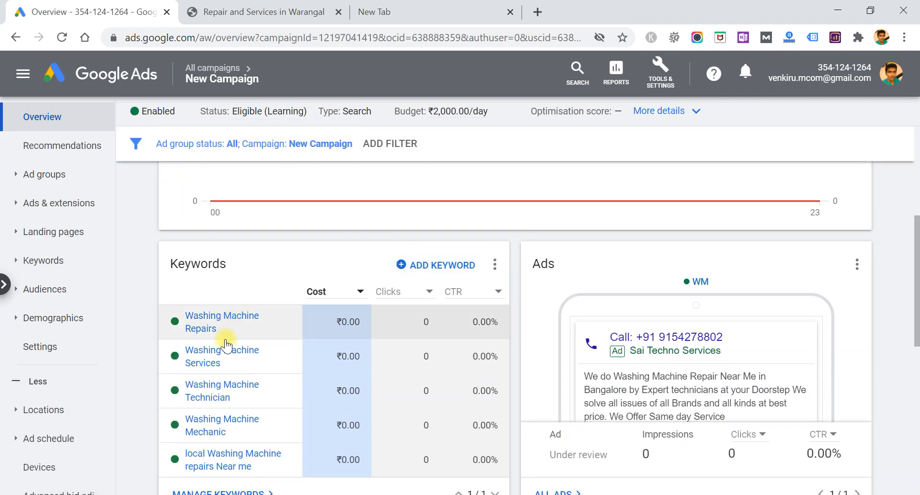
pyautogui.scroll(-1, 253, 363)
pyautogui.moveTo(638, 329)
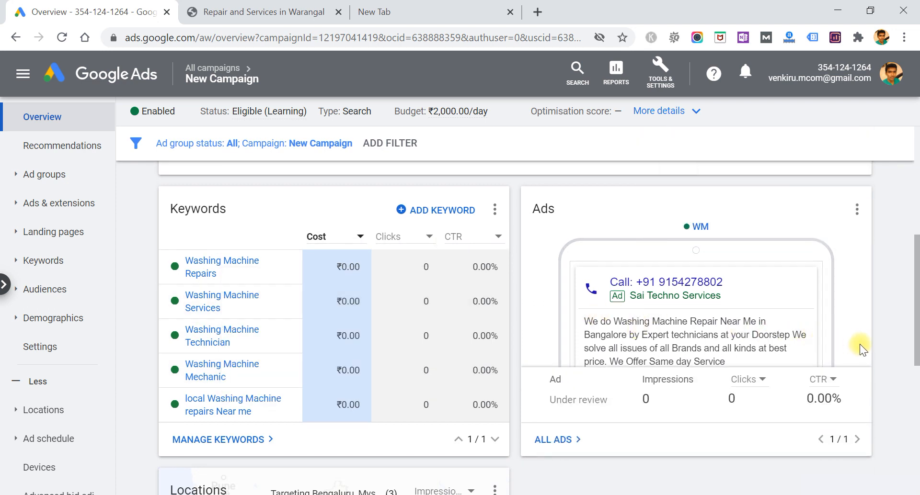
pyautogui.scroll(-1, 859, 344)
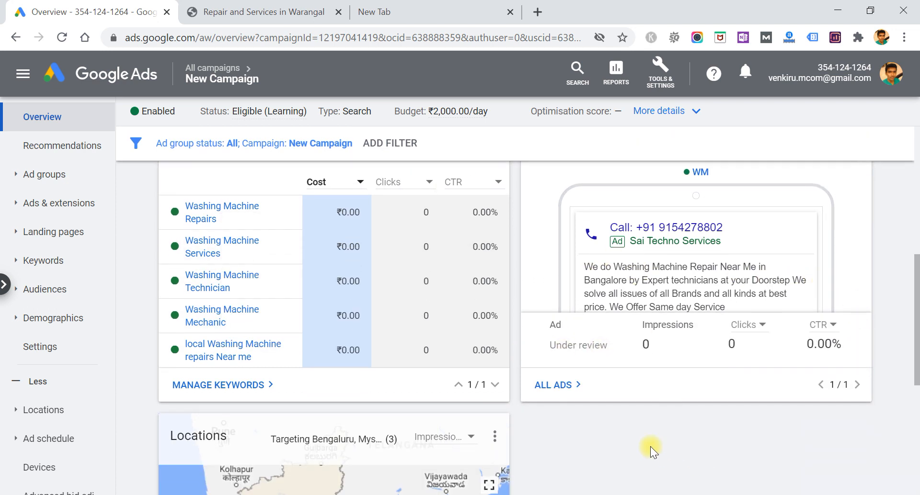
pyautogui.scroll(-4, 398, 357)
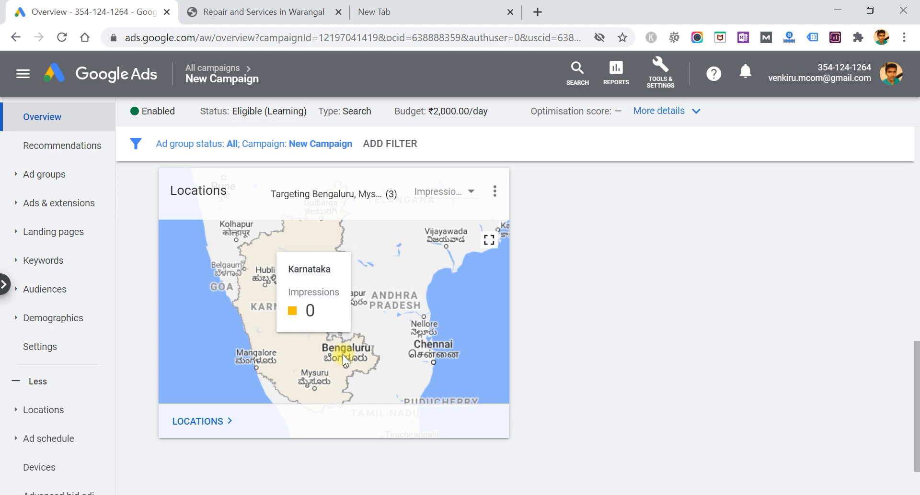
pyautogui.scroll(1, 412, 298)
pyautogui.moveTo(358, 207)
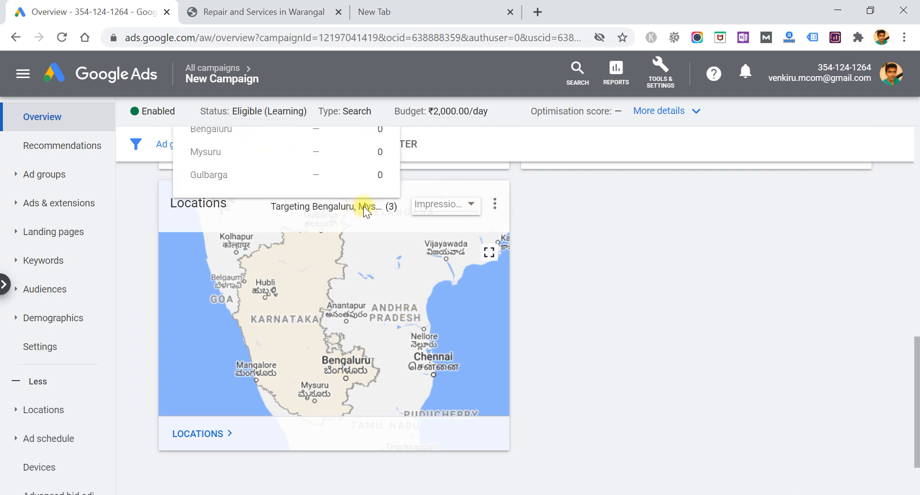
pyautogui.scroll(2, 386, 211)
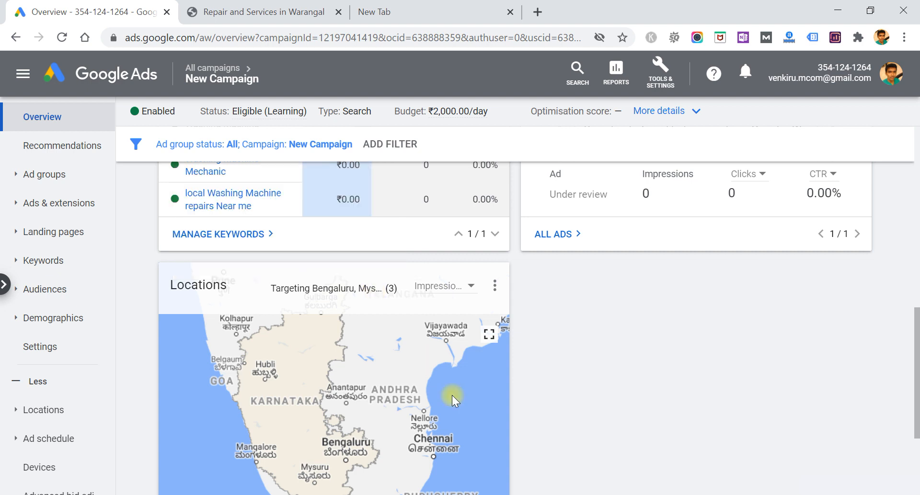
pyautogui.scroll(-3, 453, 395)
pyautogui.scroll(2, 458, 401)
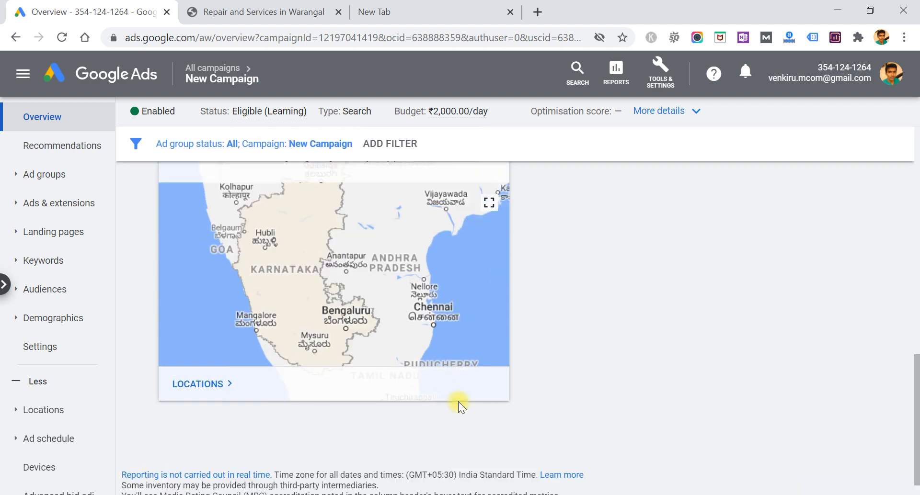
# - Add the Avg. CPC and Cost metrics to the campaign overview's performance chart
pyautogui.scroll(10, 458, 401)
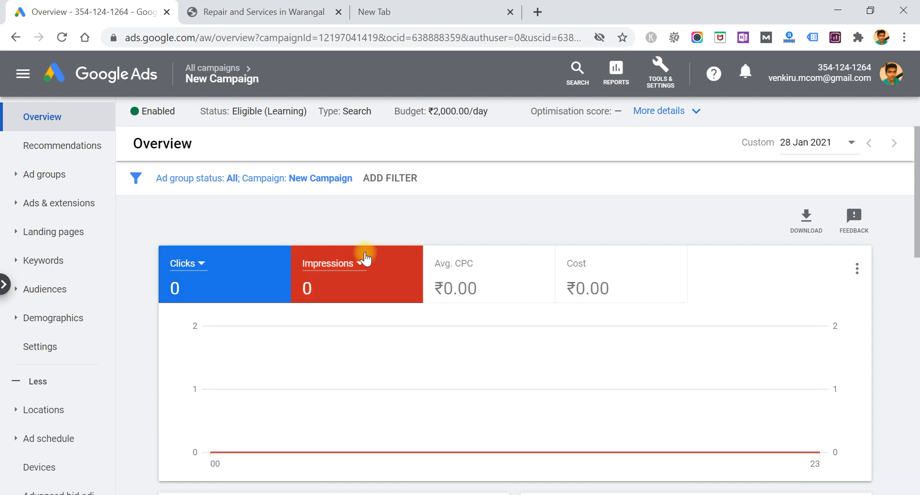
pyautogui.click(509, 288)
pyautogui.click(646, 274)
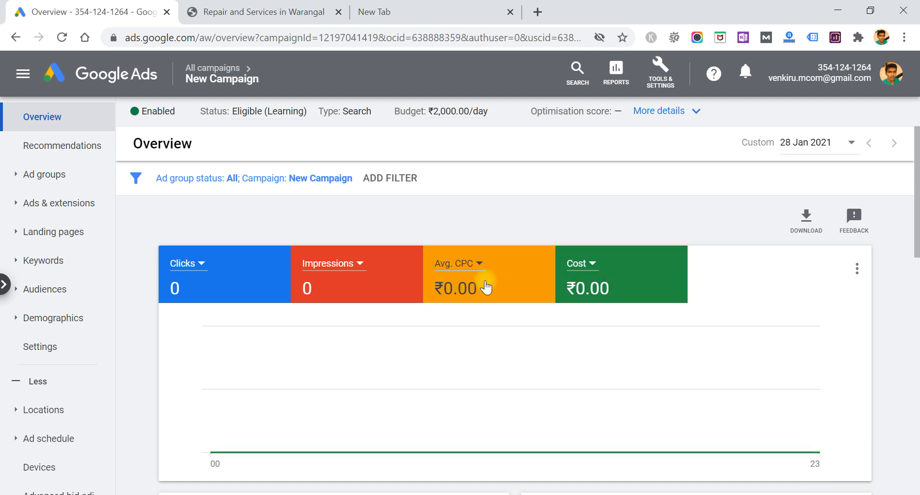
pyautogui.scroll(-1, 492, 309)
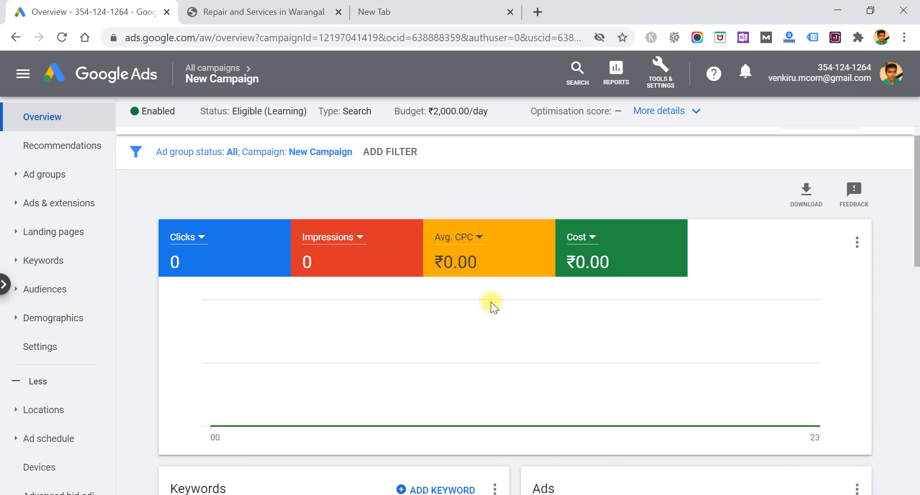
# - Open the Digital Halva YouTube channel at youtube.com/digitalhalva in the empty browser tab and pause its featured video
pyautogui.scroll(1, 492, 309)
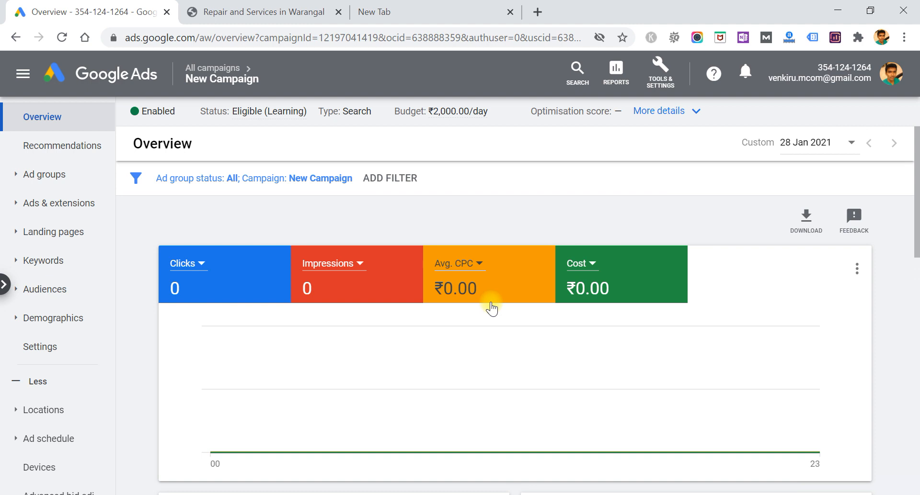
pyautogui.click(455, 7)
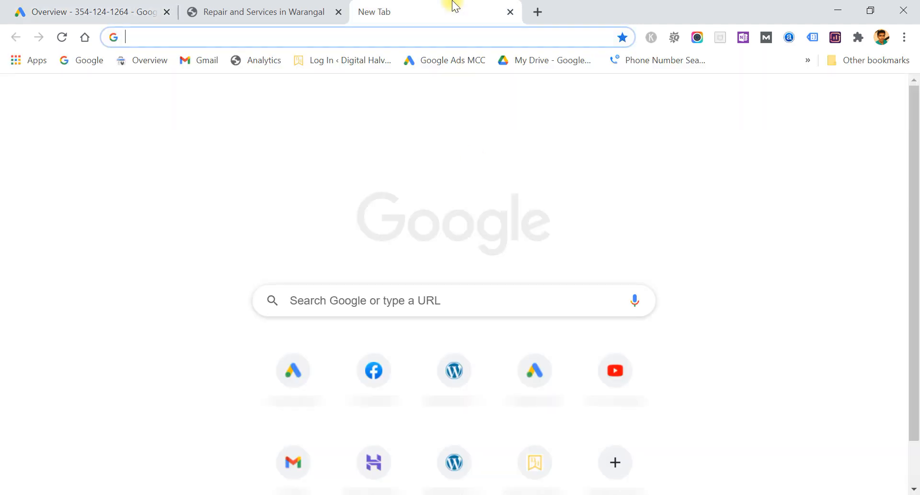
pyautogui.write('youtube.com/')
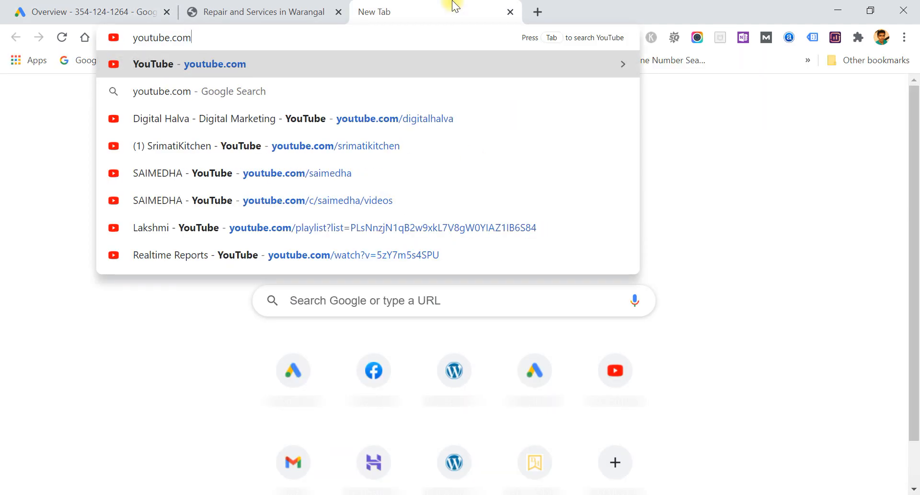
pyautogui.press('Down')
pyautogui.press('Down')
pyautogui.press('Return')
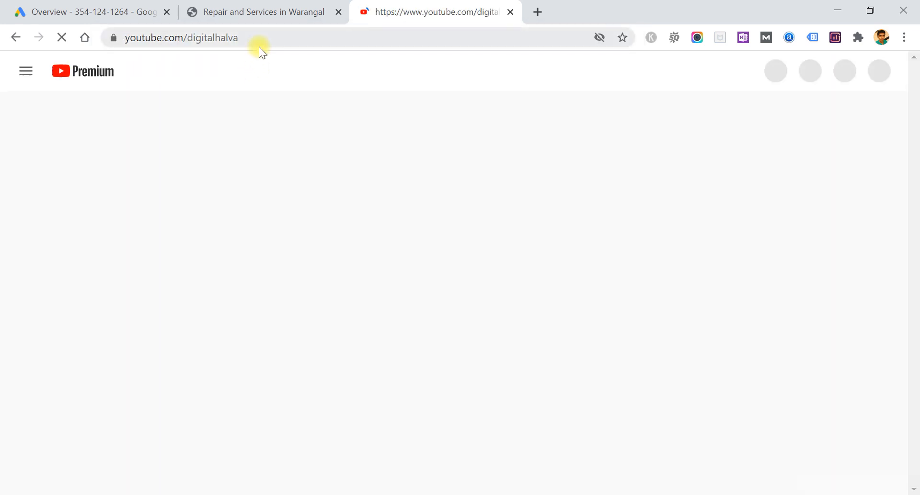
pyautogui.scroll(-1, 209, 286)
pyautogui.click(209, 286)
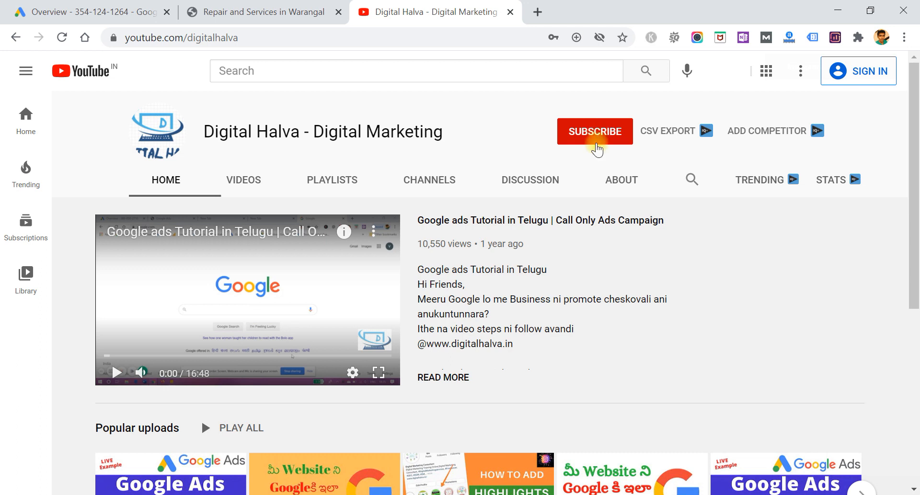
# - Open the popular upload "Google ads Tutorial in Telugu | Call Only Ads Campaign" and pause its playback
pyautogui.scroll(-4, 609, 275)
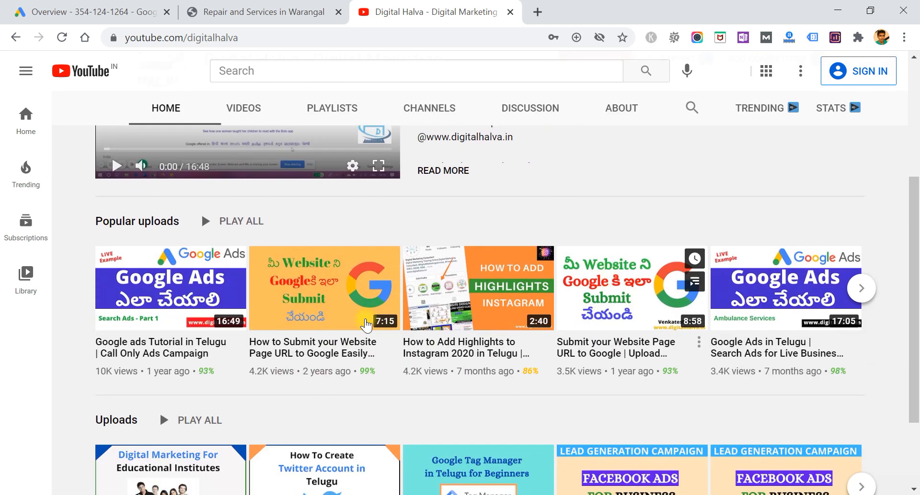
pyautogui.click(139, 287)
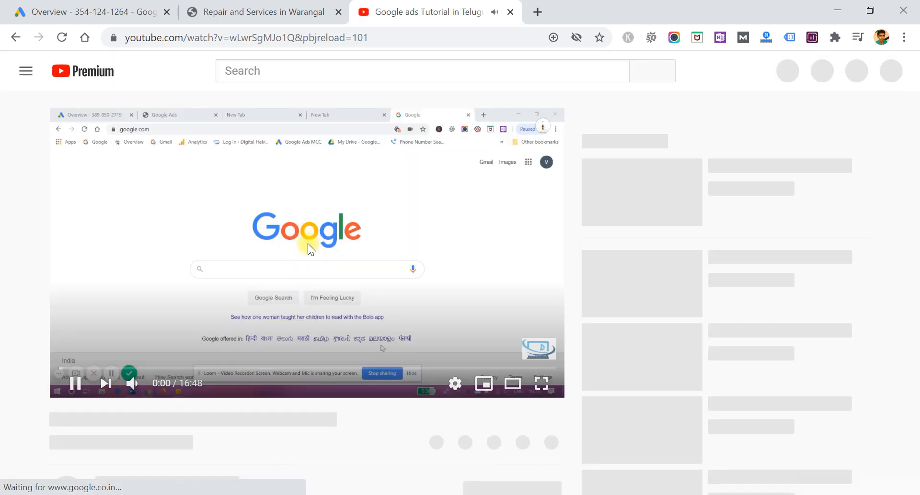
pyautogui.click(320, 247)
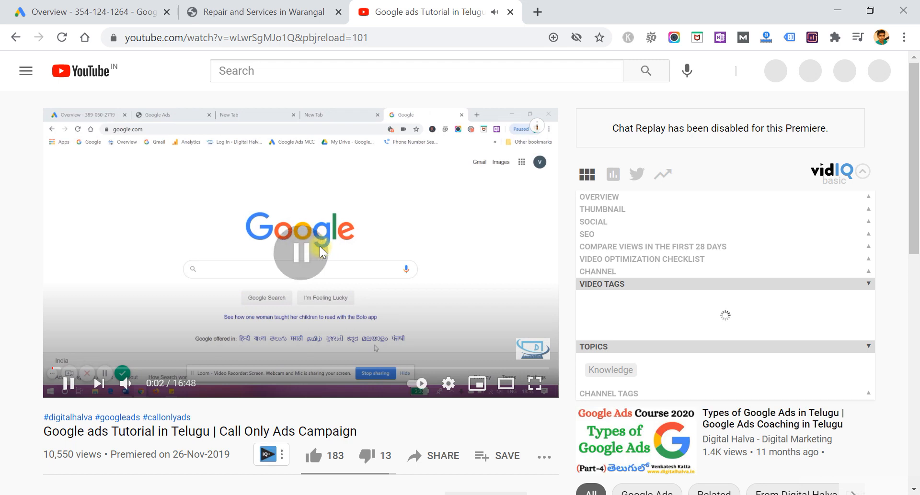
# - Expand the video's full description and highlight the pinned comment with the online training contact number
pyautogui.scroll(-4, 320, 246)
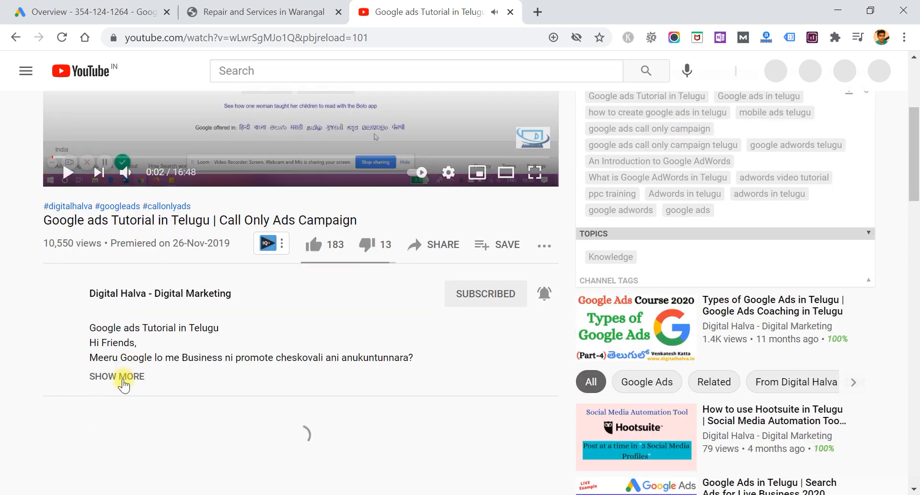
pyautogui.click(124, 377)
pyautogui.scroll(-2, 123, 378)
pyautogui.scroll(-1, 124, 379)
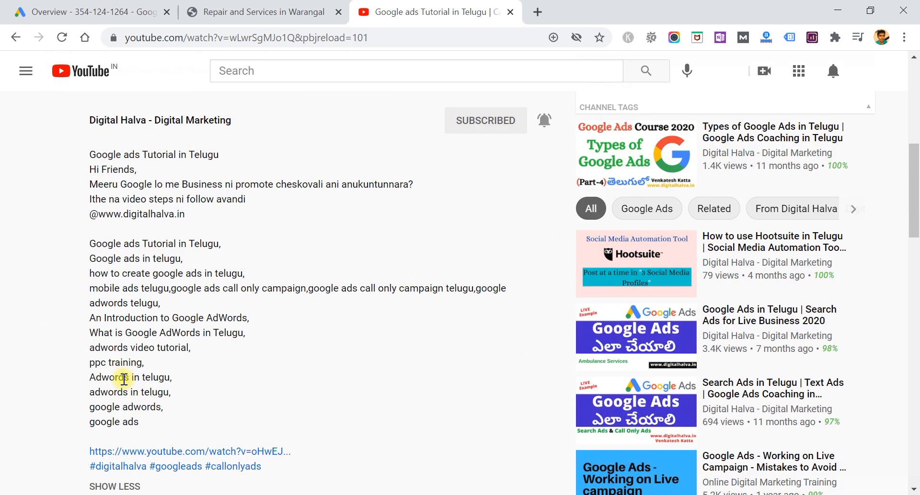
pyautogui.scroll(-6, 124, 378)
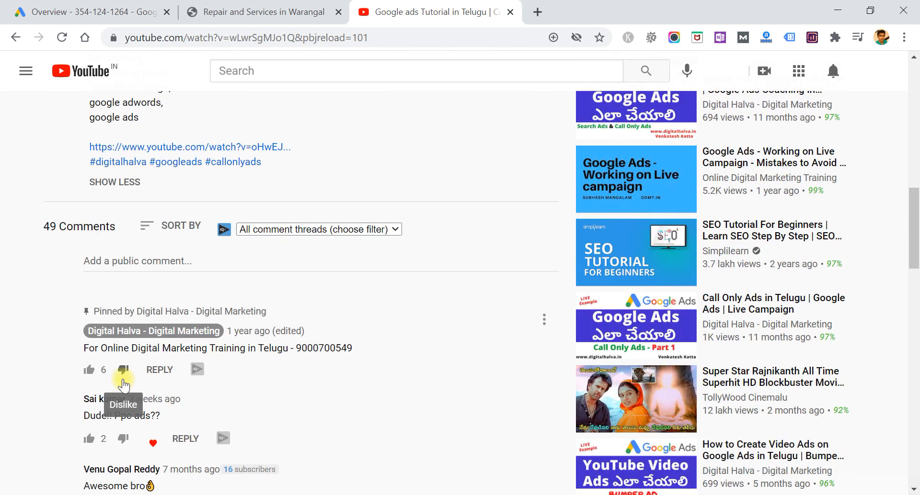
pyautogui.moveTo(355, 340); pyautogui.dragTo(295, 342)
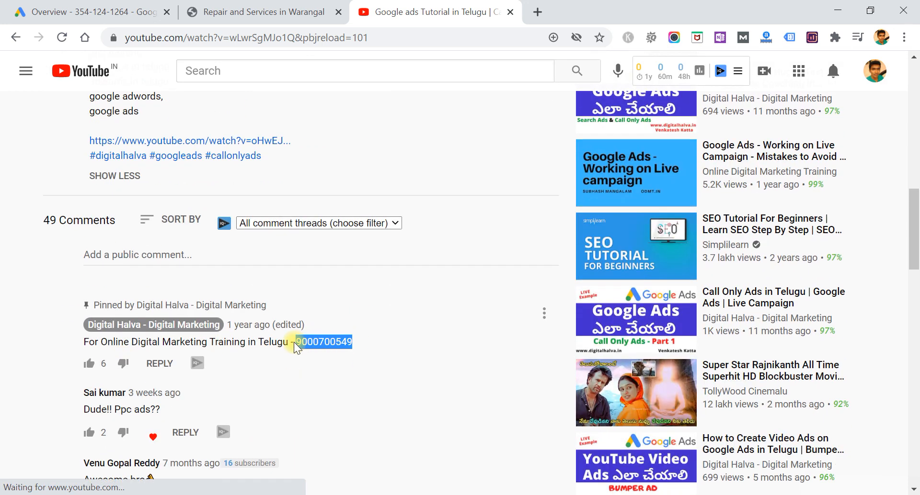
pyautogui.click(293, 342)
pyautogui.moveTo(128, 350); pyautogui.dragTo(90, 346)
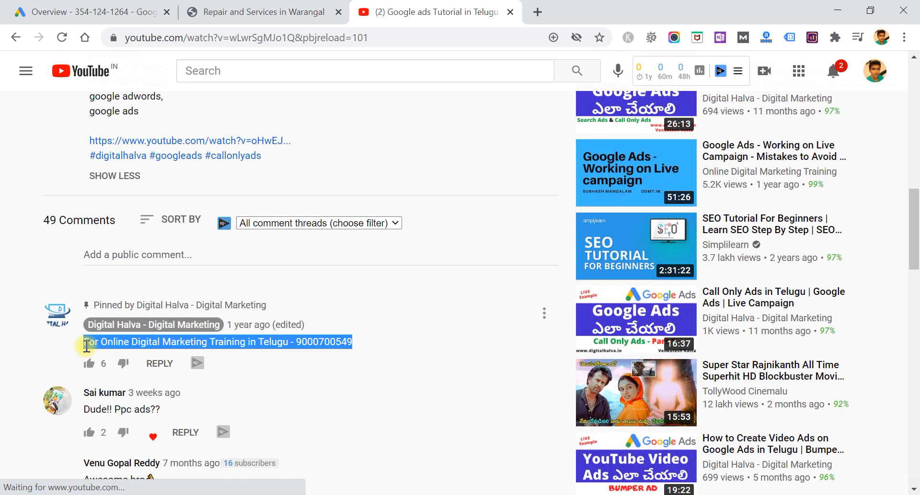
# - Look over the video page once more and switch to the Repair and Services in Warangal website
pyautogui.scroll(7, 87, 346)
pyautogui.scroll(2, 176, 255)
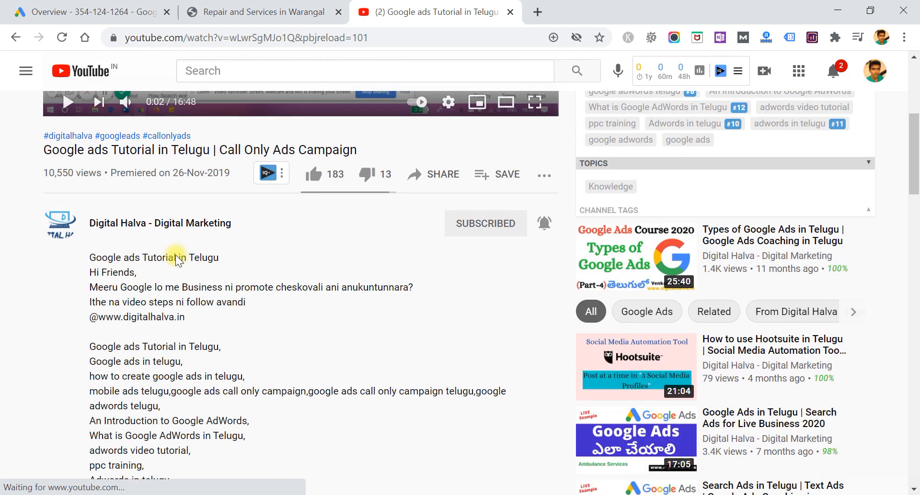
pyautogui.scroll(6, 177, 259)
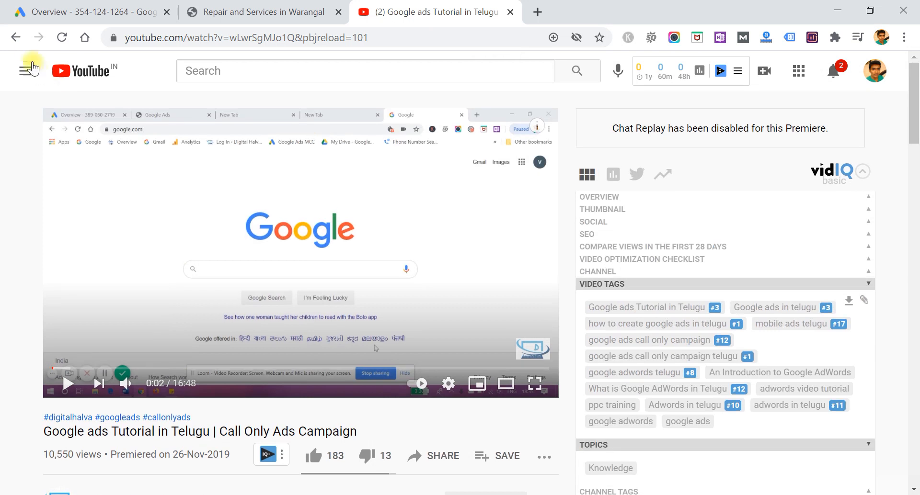
pyautogui.scroll(-10, 205, 283)
pyautogui.scroll(9, 205, 283)
pyautogui.scroll(1, 705, 158)
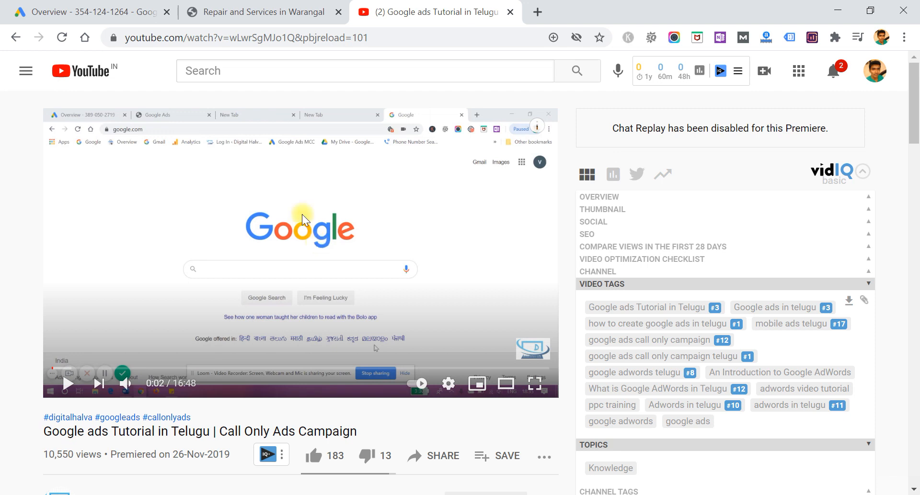
pyautogui.click(207, 7)
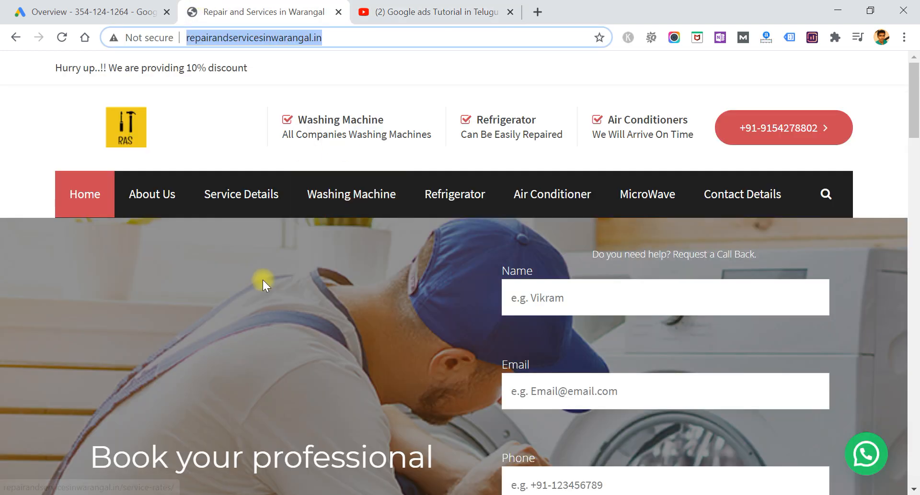